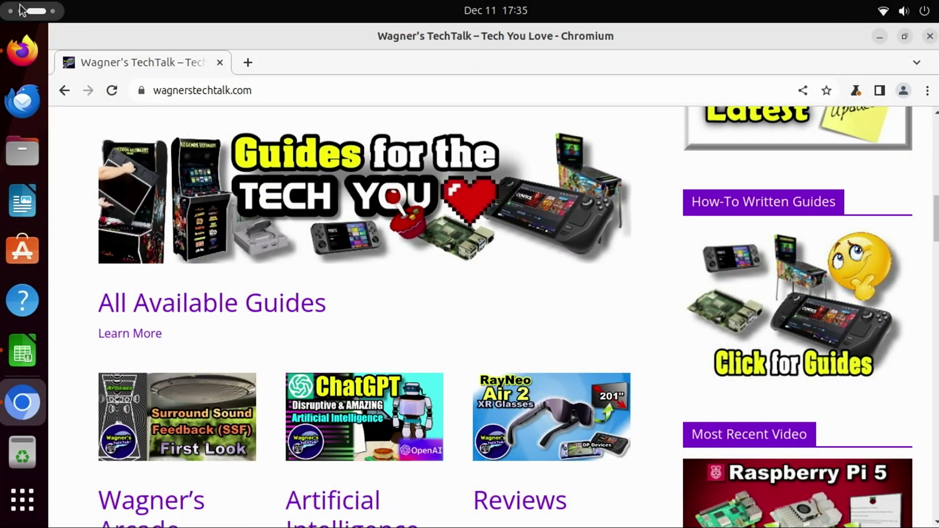
Return to the Chromium window and scroll down to the Raspberry Pi Imager download section.
{"action": "left_click", "coordinate": [20, 9]}
{"action": "scroll", "coordinate": [377, 235], "scroll_direction": "up", "scroll_amount": 1}
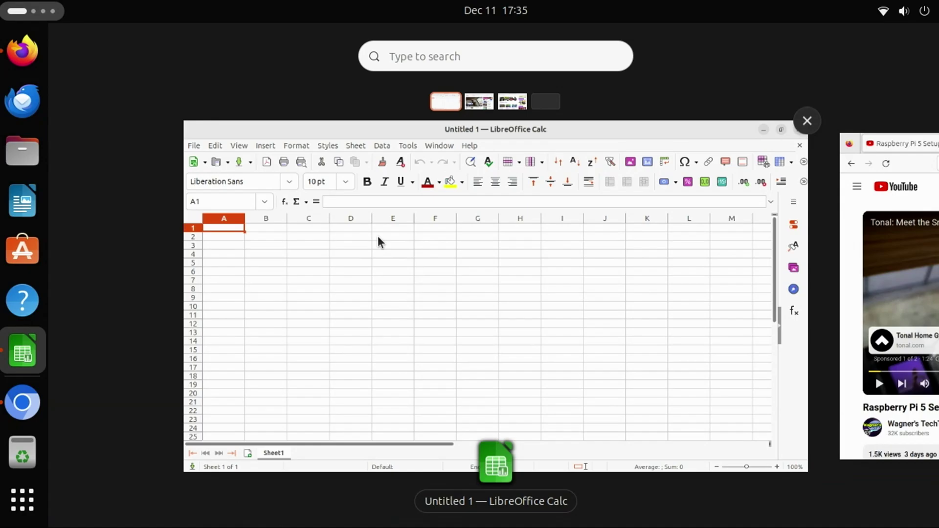
{"action": "scroll", "coordinate": [378, 236], "scroll_direction": "down", "scroll_amount": 1}
{"action": "scroll", "coordinate": [380, 237], "scroll_direction": "down", "scroll_amount": 2}
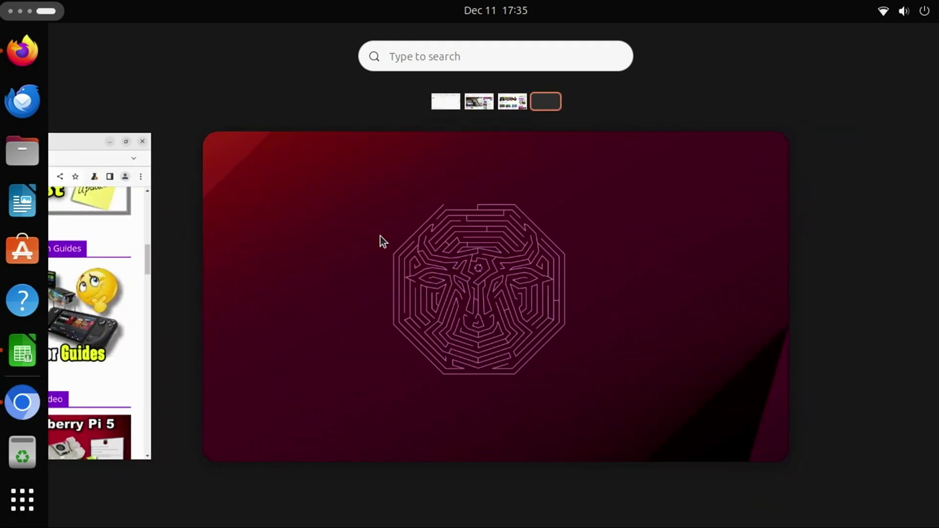
{"action": "scroll", "coordinate": [380, 236], "scroll_direction": "up", "scroll_amount": 1}
{"action": "left_click", "coordinate": [409, 227]}
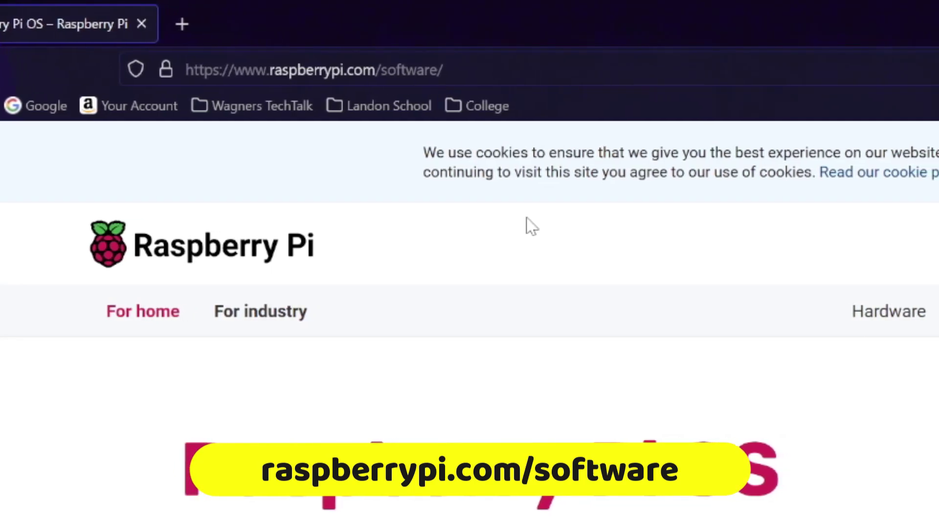
{"action": "scroll", "coordinate": [473, 224], "scroll_direction": "down", "scroll_amount": 3}
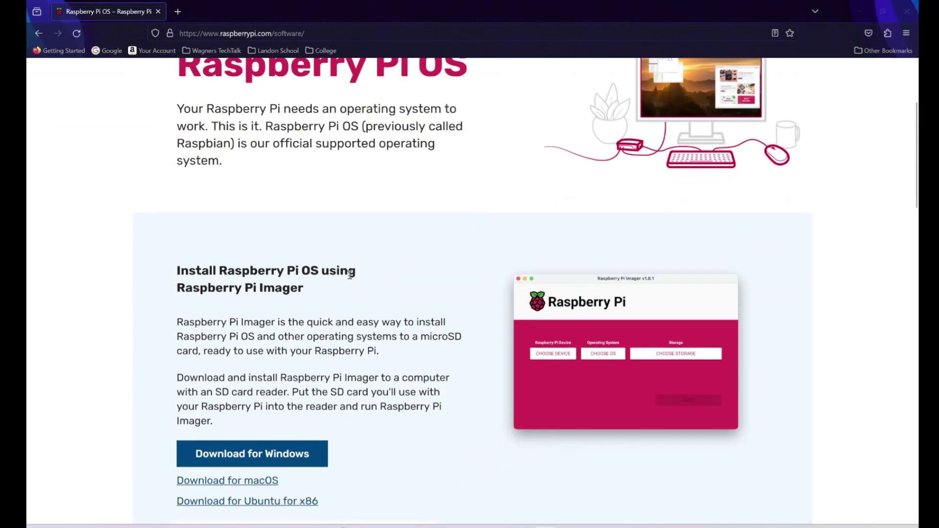
{"action": "scroll", "coordinate": [304, 300], "scroll_direction": "down", "scroll_amount": 3}
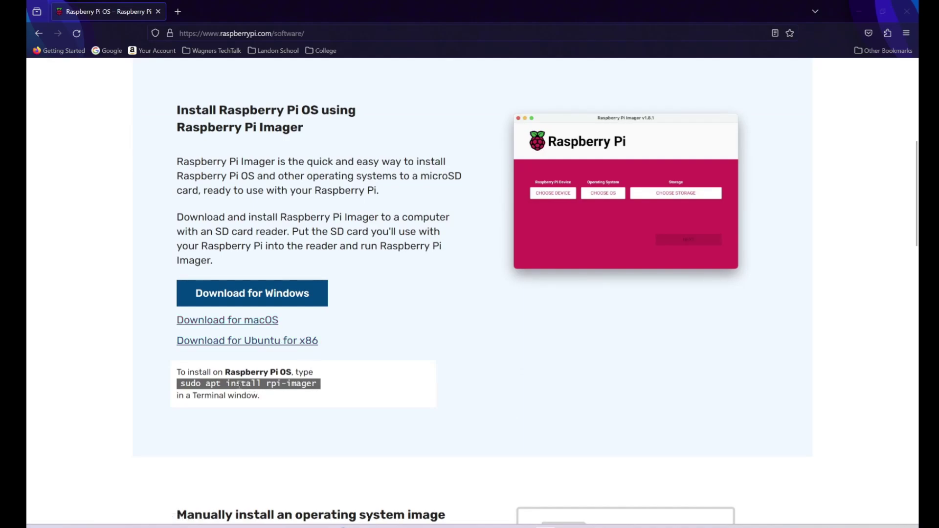
Download the Windows Raspberry Pi Imager installer and install version 1.8.1.
{"action": "left_click", "coordinate": [253, 300]}
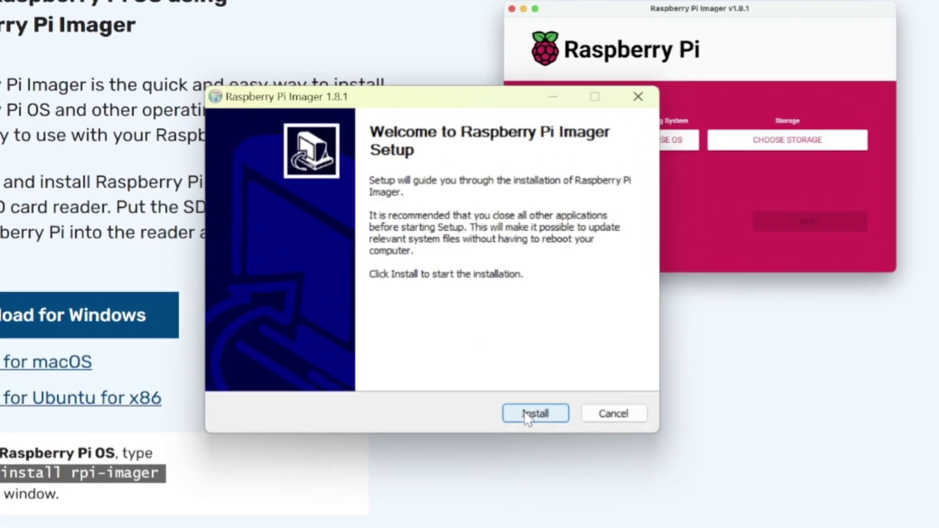
{"action": "left_click", "coordinate": [527, 352]}
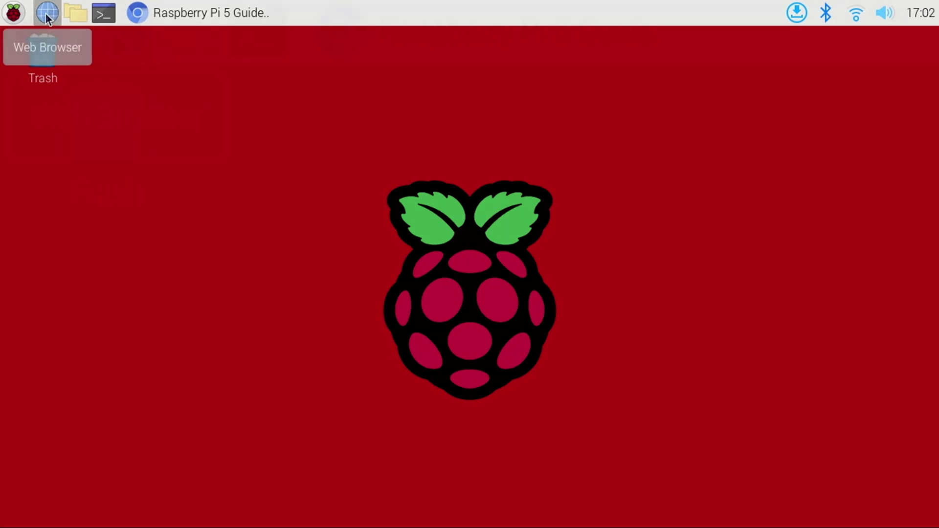
Open the raspberrypi.com/software download page from the Raspberry Pi 5 guide.
{"action": "left_click", "coordinate": [150, 14]}
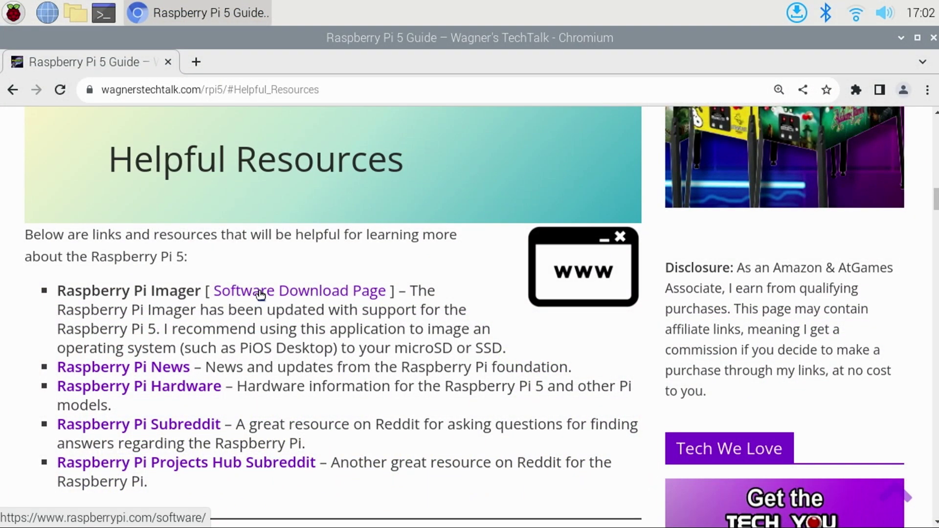
{"action": "left_click", "coordinate": [260, 292]}
{"action": "scroll", "coordinate": [265, 288], "scroll_direction": "down", "scroll_amount": 4}
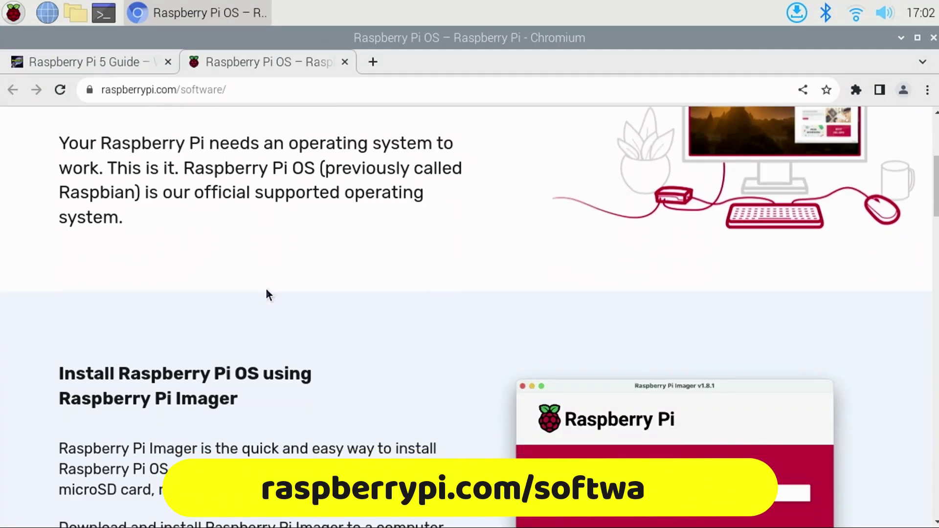
{"action": "scroll", "coordinate": [267, 291], "scroll_direction": "down", "scroll_amount": 9}
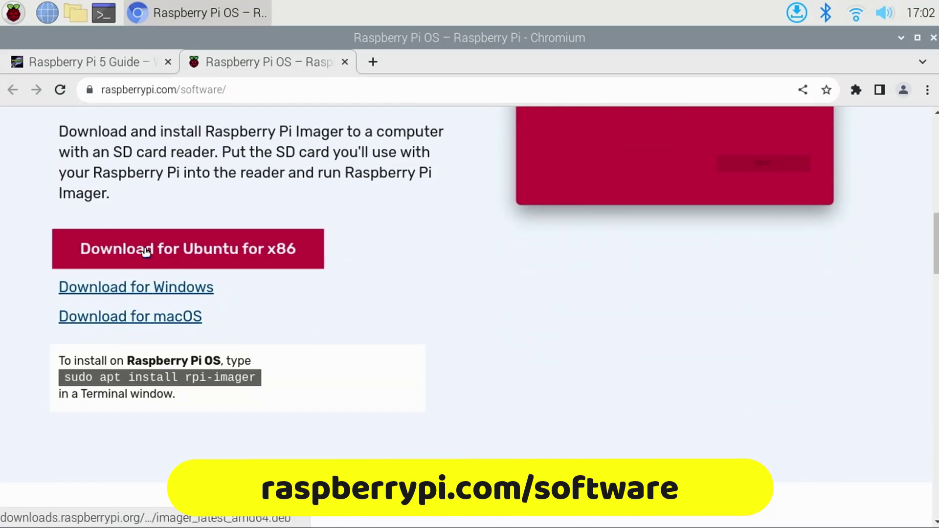
Copy the 'sudo apt install rpi-imager' command and open a terminal window.
{"action": "left_click_drag", "start_coordinate": [257, 379], "coordinate": [66, 373]}
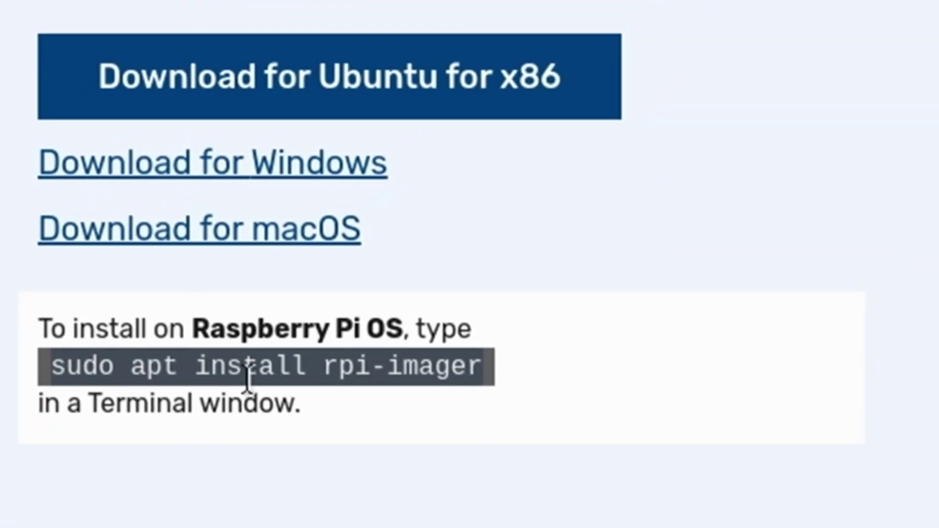
{"action": "right_click", "coordinate": [337, 297]}
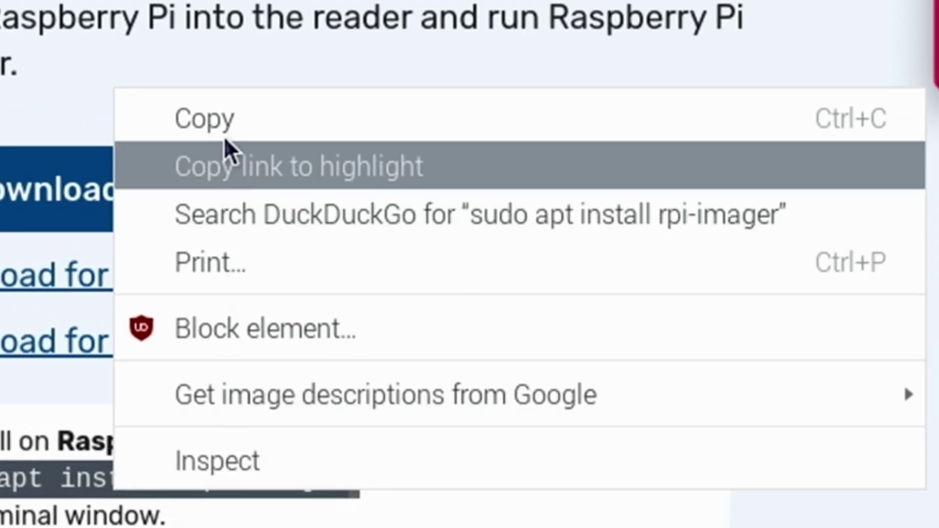
{"action": "left_click", "coordinate": [269, 120]}
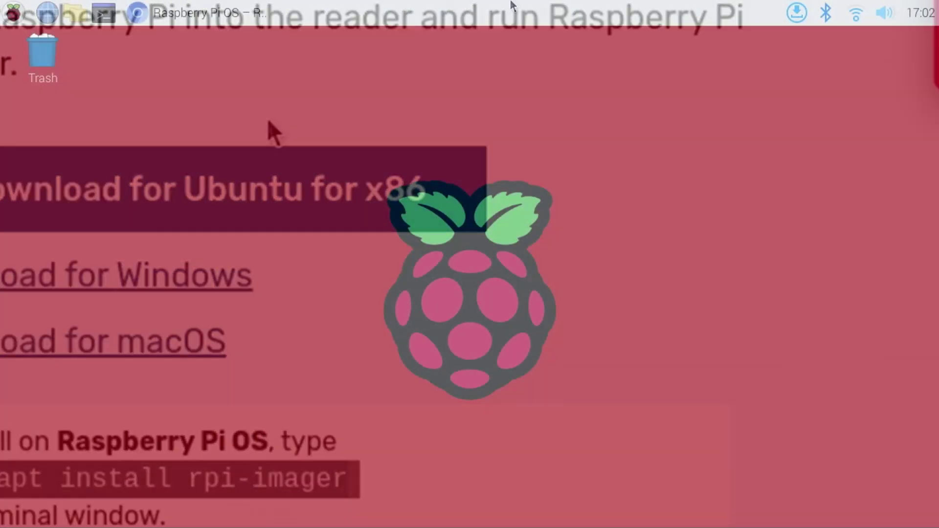
{"action": "left_click", "coordinate": [111, 14]}
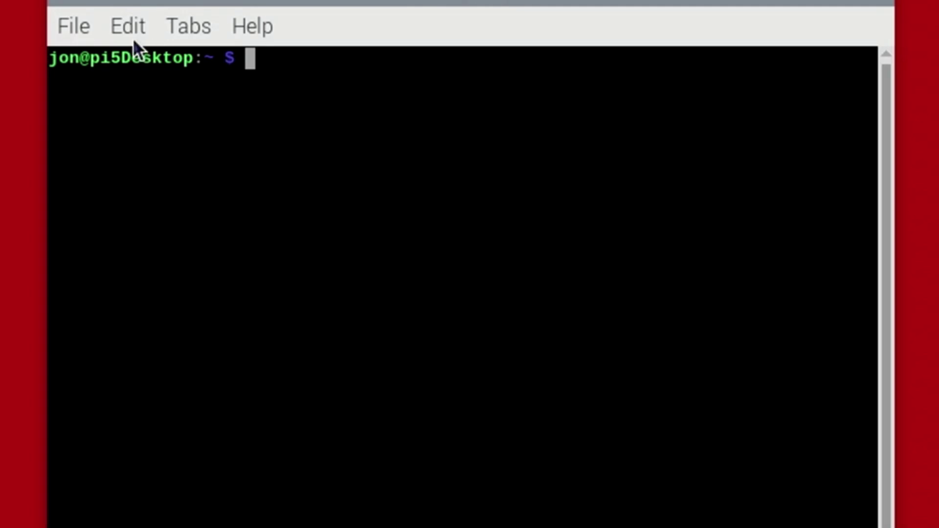
Paste and run 'sudo apt install rpi-imager' to install rpi-imager 1.8.3, then exit the terminal.
{"action": "left_click", "coordinate": [123, 25]}
{"action": "left_click", "coordinate": [148, 94]}
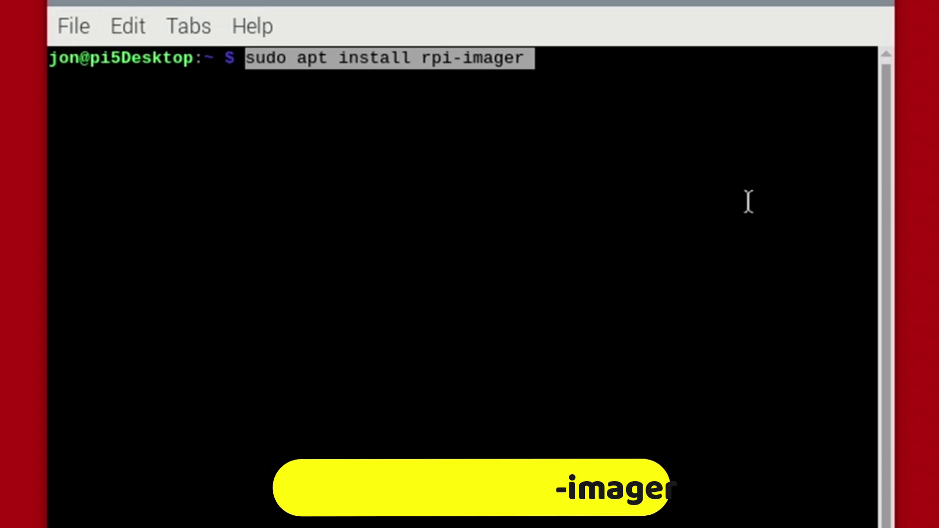
{"action": "key", "text": "Return"}
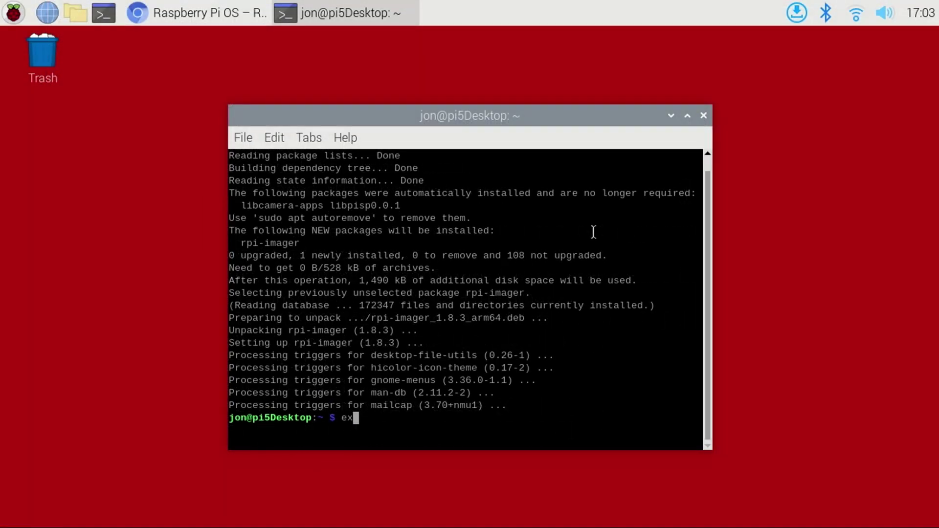
{"action": "key", "text": "Return"}
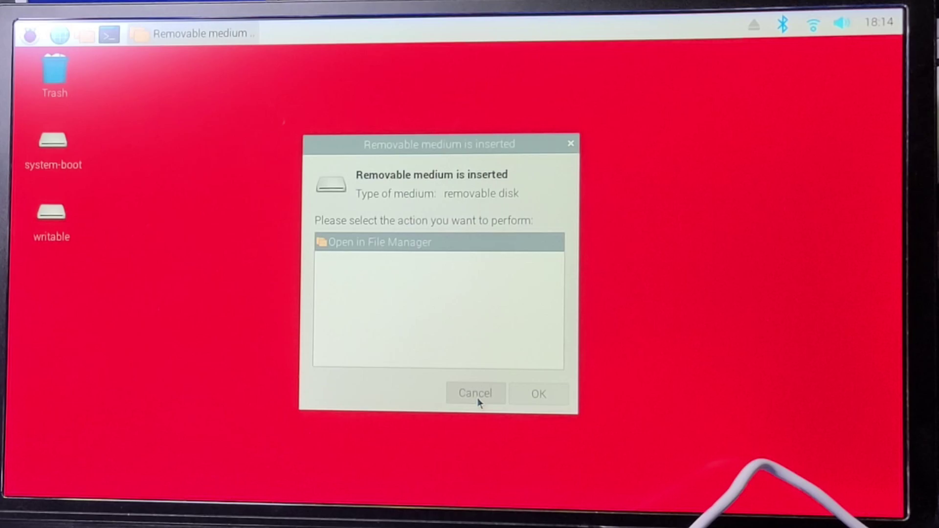
Dismiss the removable-medium prompt and show the Accessories menu listing Imager.
{"action": "left_click", "coordinate": [477, 398]}
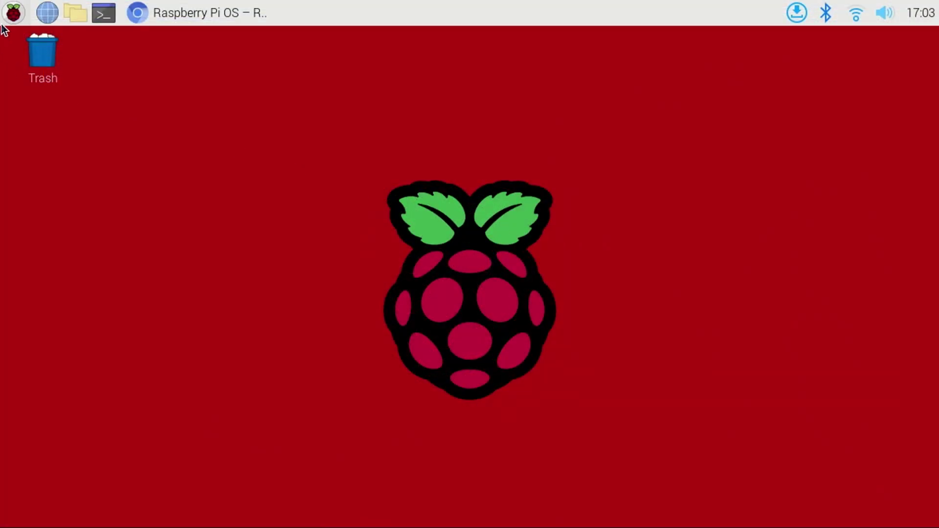
{"action": "left_click", "coordinate": [11, 15]}
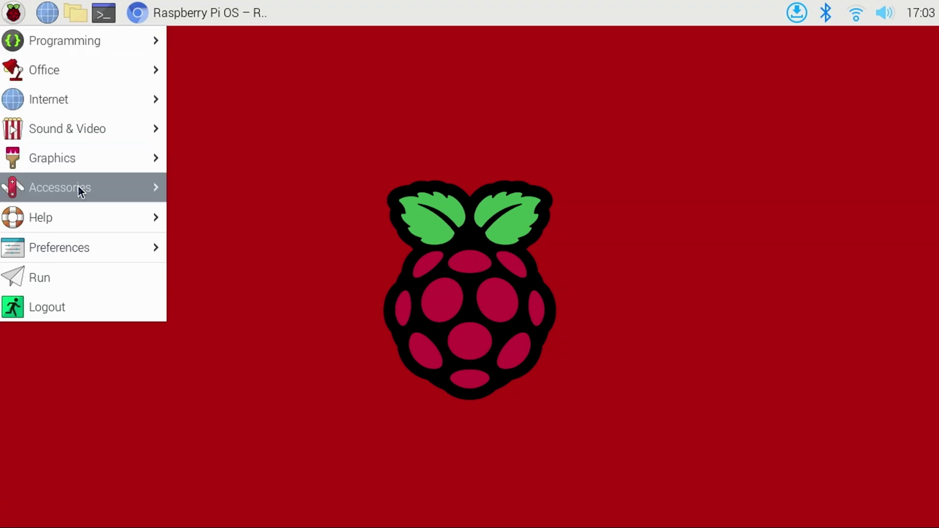
{"action": "mouse_move", "coordinate": [78, 191]}
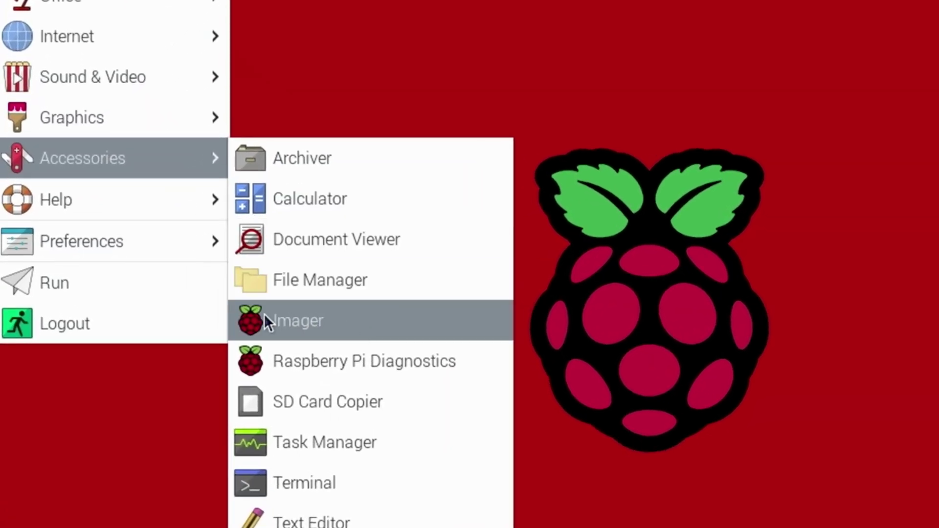
Launch Raspberry Pi Imager and select Raspberry Pi 5 as the device.
{"action": "left_click", "coordinate": [313, 330]}
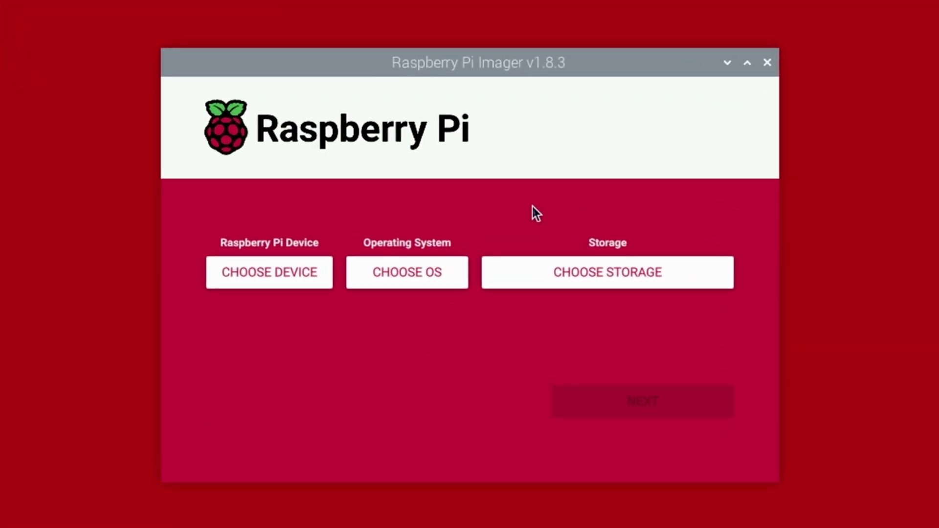
{"action": "left_click", "coordinate": [295, 270]}
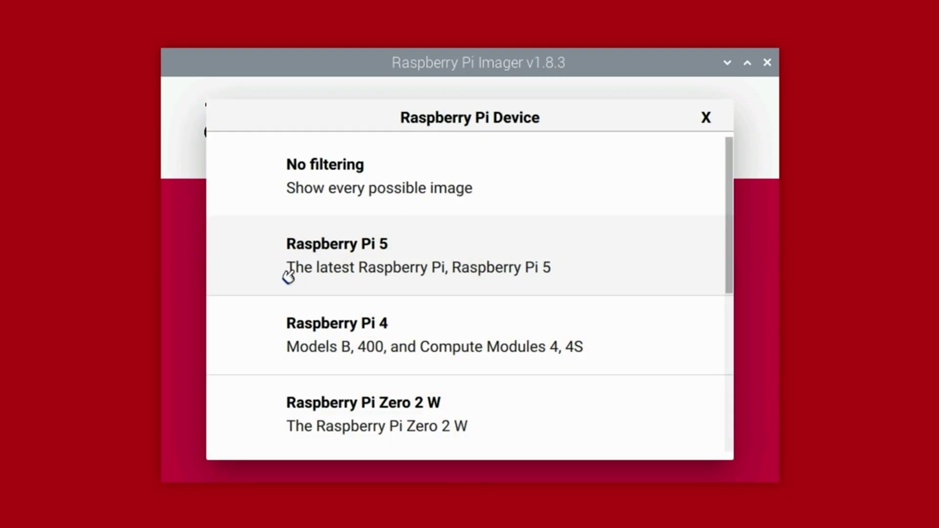
{"action": "left_click", "coordinate": [401, 269]}
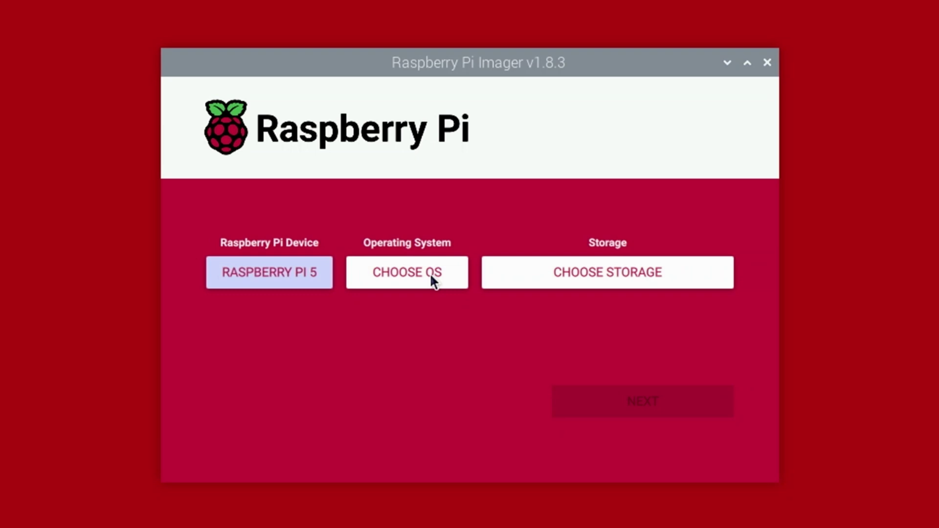
Choose Ubuntu Desktop 23.10 (64-bit) under Other general-purpose OS > Ubuntu.
{"action": "left_click", "coordinate": [431, 276]}
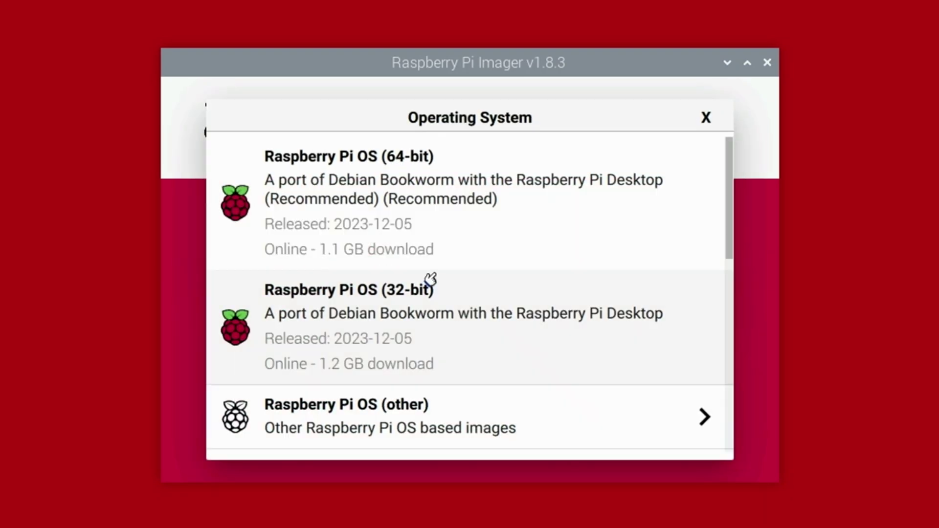
{"action": "scroll", "coordinate": [428, 279], "scroll_direction": "down", "scroll_amount": 3}
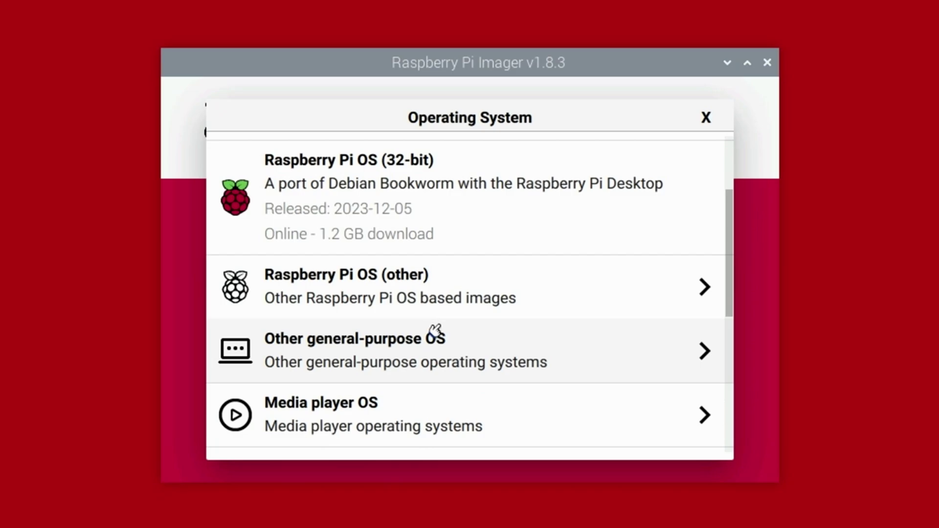
{"action": "left_click", "coordinate": [434, 346]}
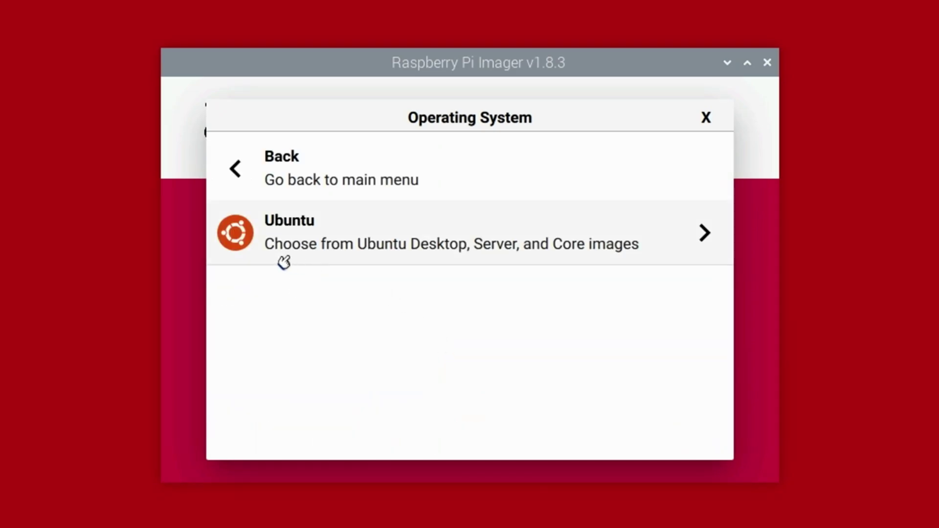
{"action": "left_click", "coordinate": [527, 253]}
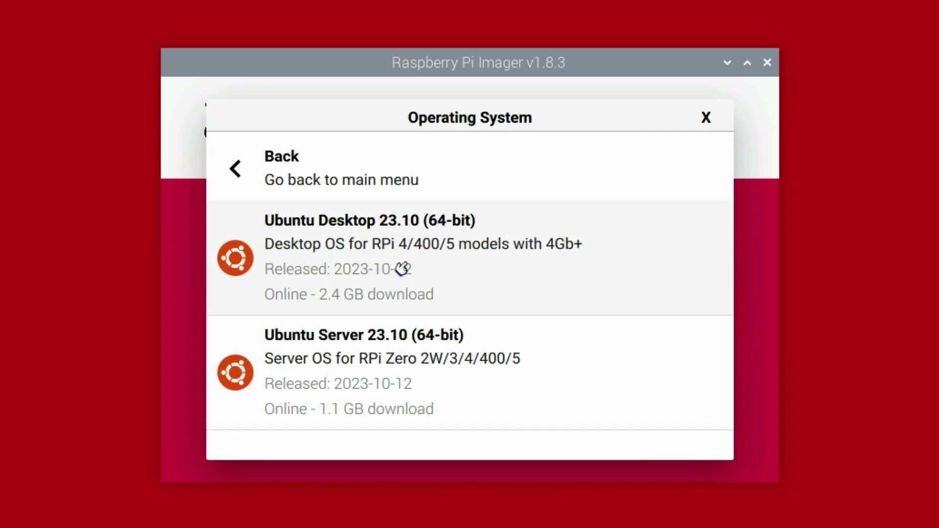
{"action": "left_click", "coordinate": [459, 253]}
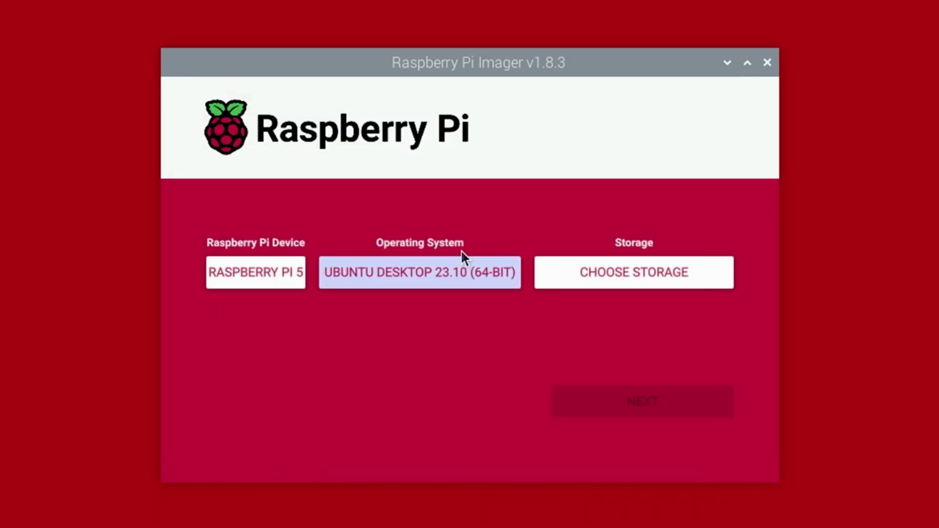
Write the image to the Generic MassStorageClass SD card, confirming the erase and authenticating with the admin password.
{"action": "left_click", "coordinate": [629, 272]}
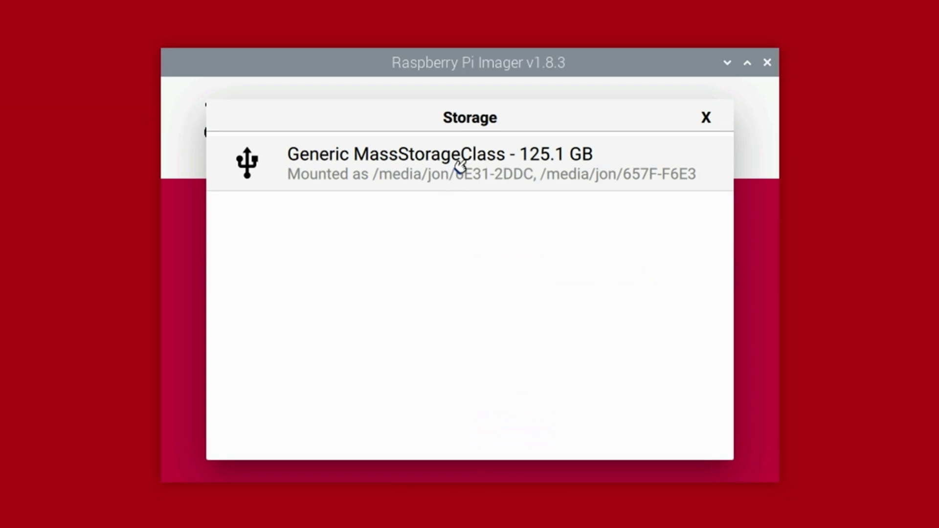
{"action": "left_click", "coordinate": [425, 165]}
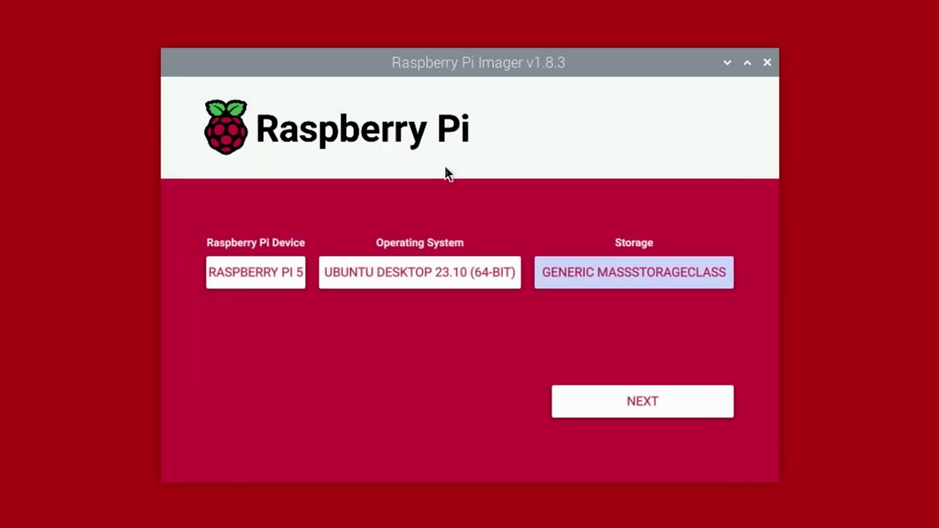
{"action": "left_click", "coordinate": [592, 402]}
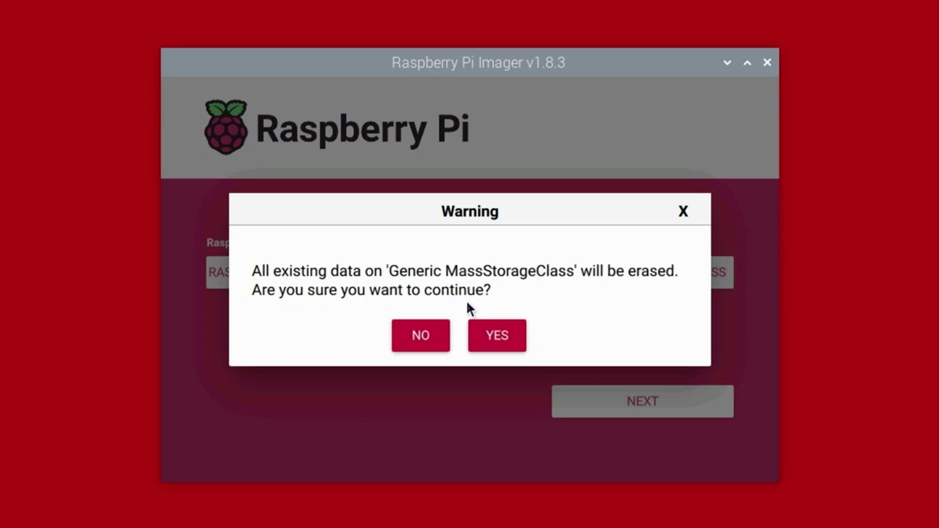
{"action": "left_click", "coordinate": [503, 342]}
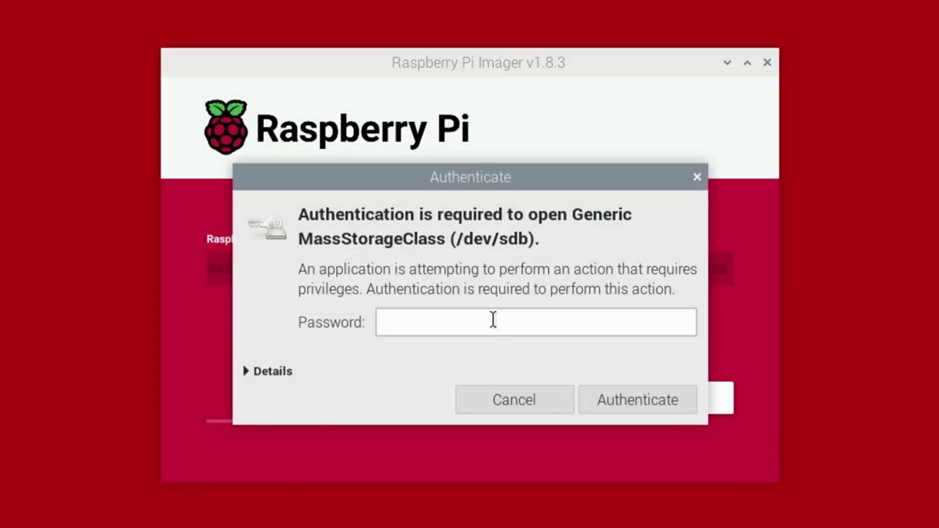
{"action": "type", "text": "•••••••••"}
{"action": "left_click", "coordinate": [621, 408]}
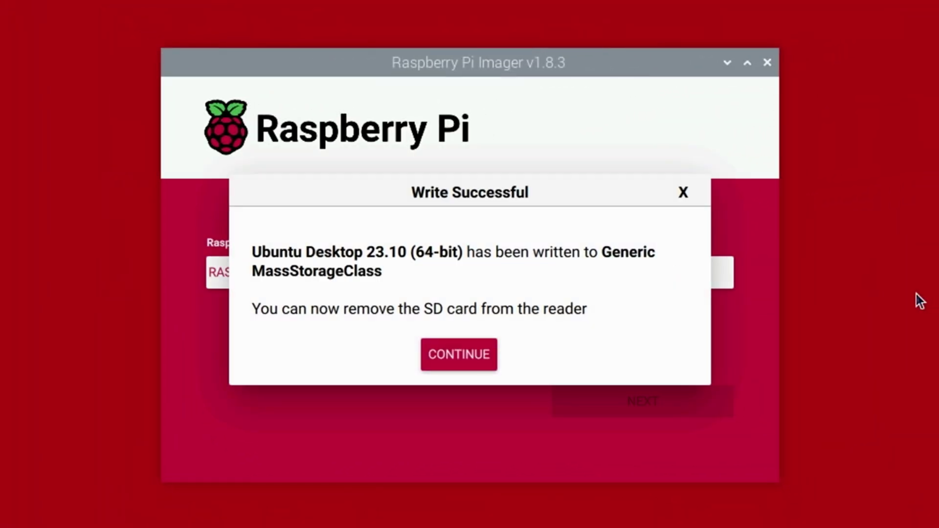
{"action": "left_click", "coordinate": [462, 365]}
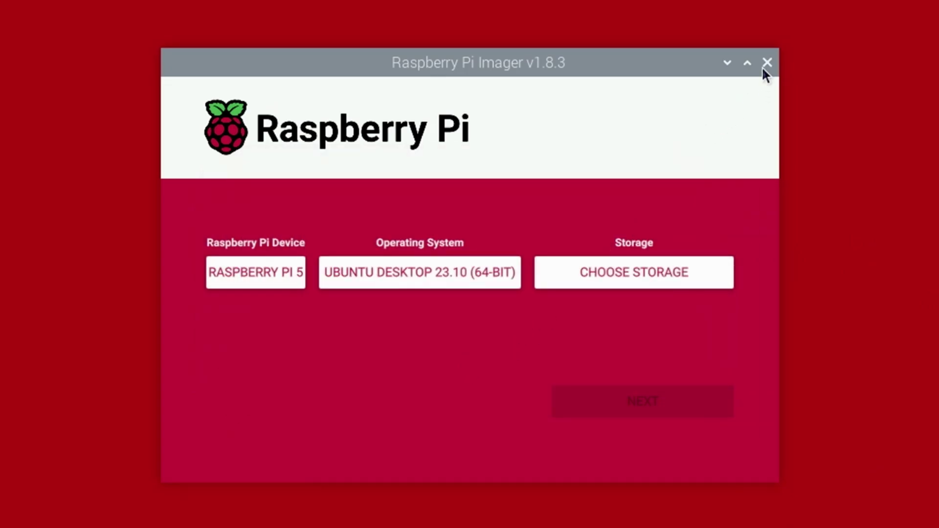
Close Raspberry Pi Imager and bring up the shutdown options from the applications menu.
{"action": "left_click", "coordinate": [764, 65]}
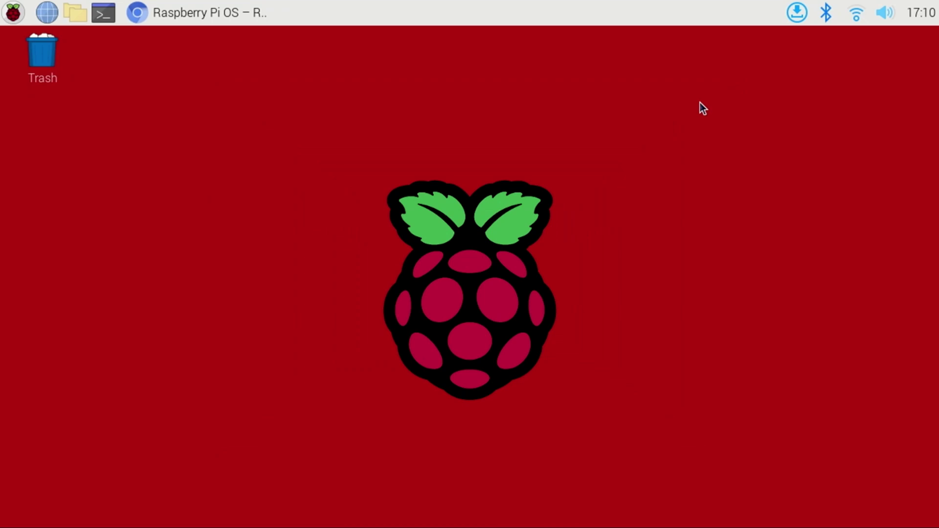
{"action": "left_click", "coordinate": [12, 14]}
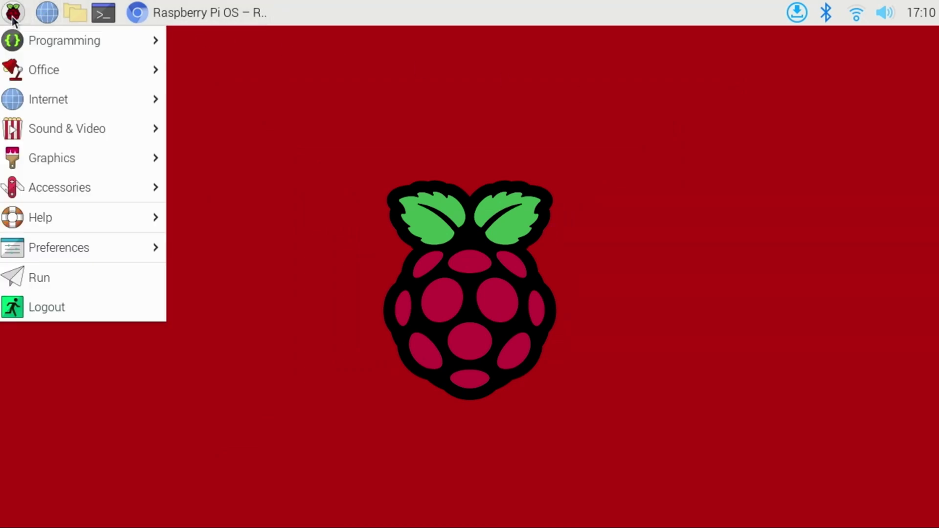
{"action": "left_click", "coordinate": [30, 309]}
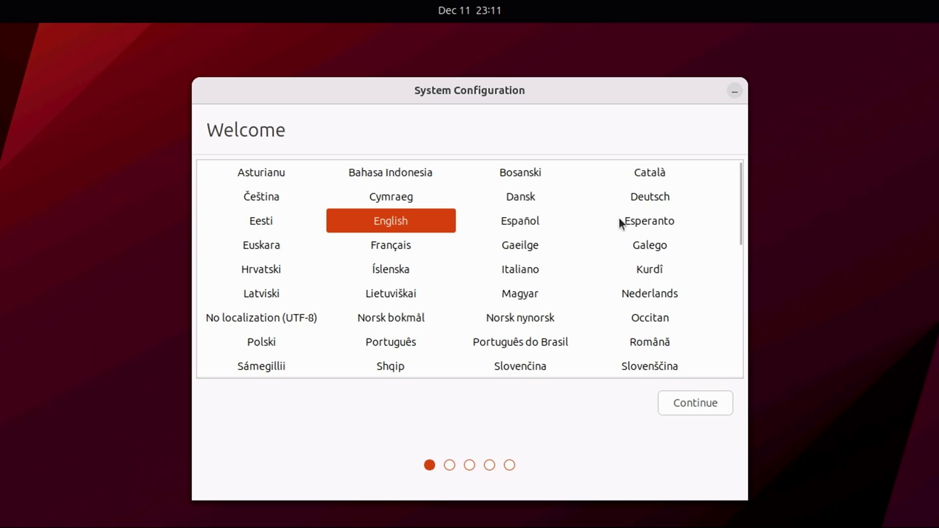
Keep English as the language and continue to the keyboard layout step.
{"action": "left_click", "coordinate": [701, 403]}
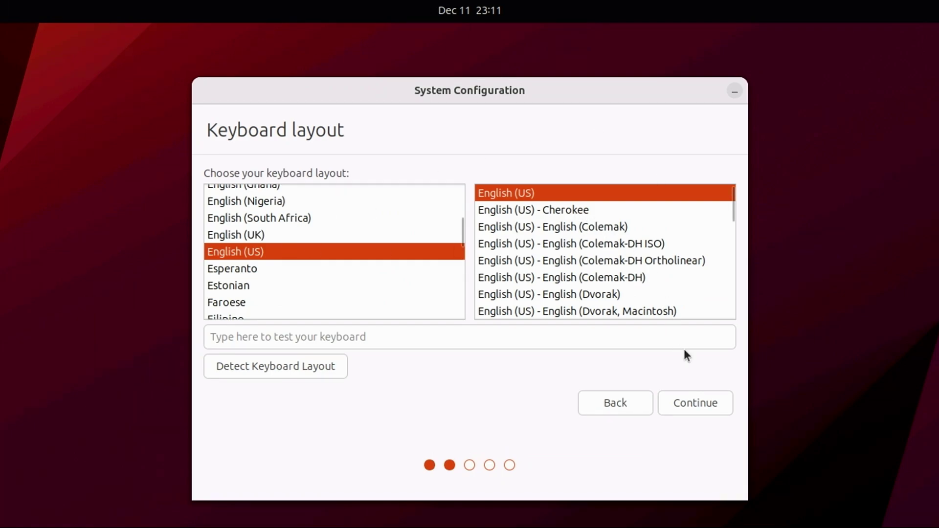
Accept the English (US) keyboard layout and pick the home Wi-Fi network to connect to.
{"action": "left_click", "coordinate": [698, 403]}
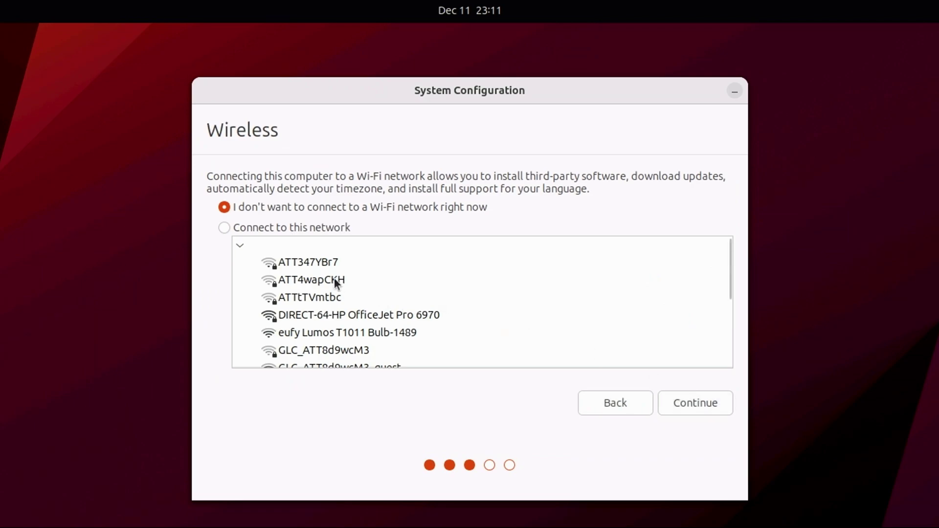
{"action": "left_click", "coordinate": [241, 228]}
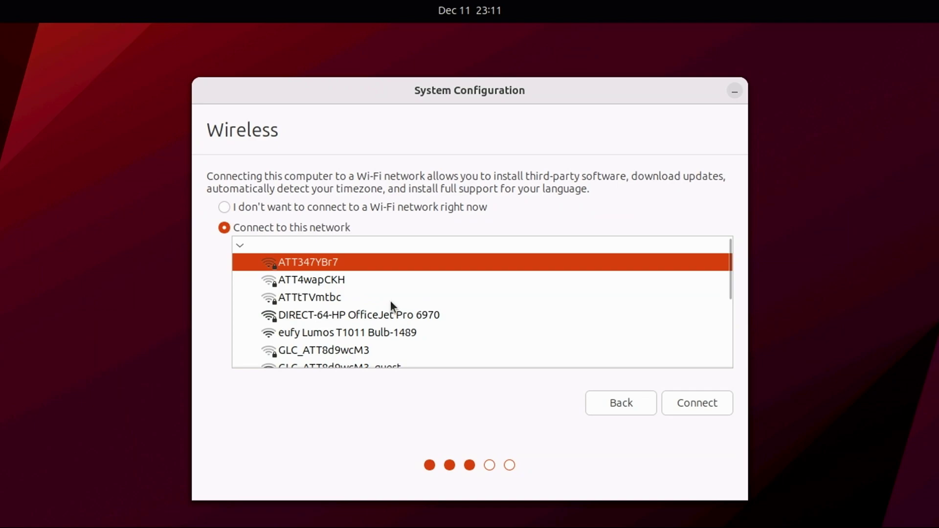
{"action": "scroll", "coordinate": [486, 336], "scroll_direction": "down", "scroll_amount": 1}
{"action": "scroll", "coordinate": [492, 335], "scroll_direction": "down", "scroll_amount": 1}
{"action": "left_click", "coordinate": [295, 340]}
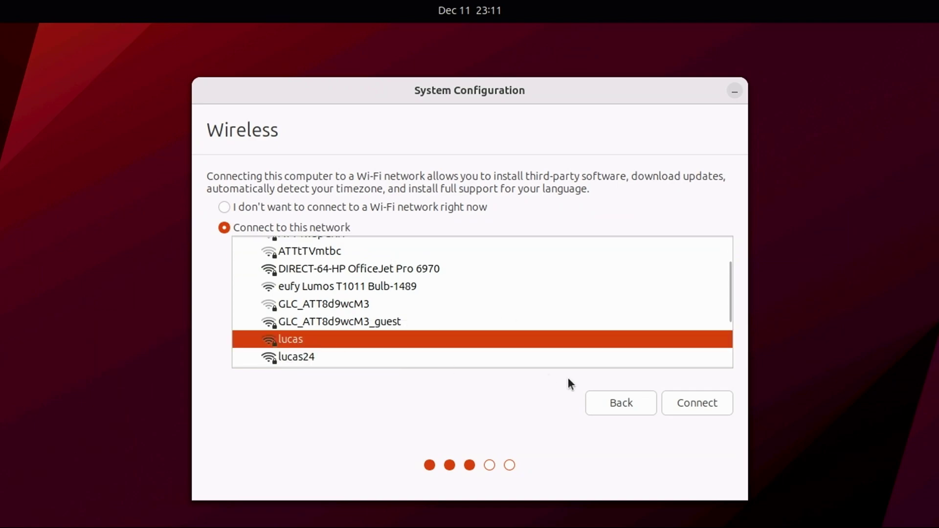
{"action": "left_click", "coordinate": [686, 403]}
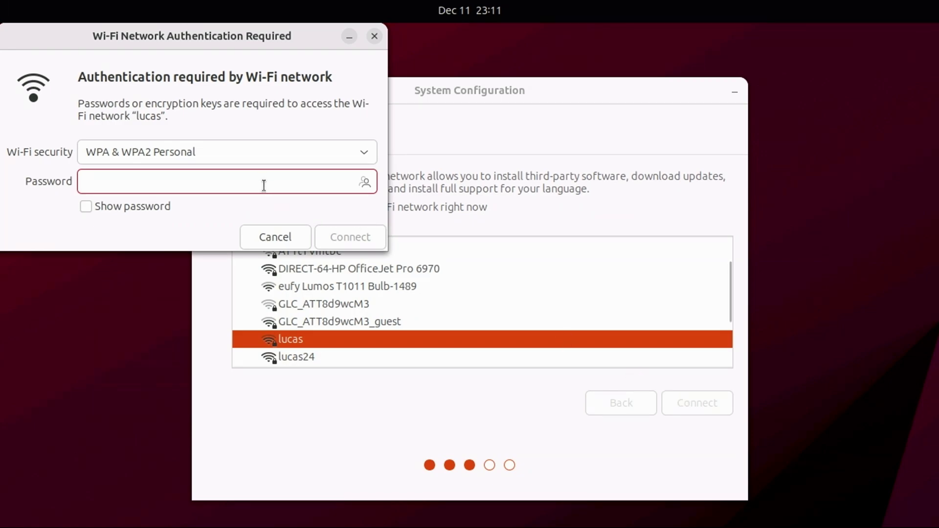
Enter the Wi-Fi password, join the network, and continue to the location step.
{"action": "key", "text": "ctrl+v"}
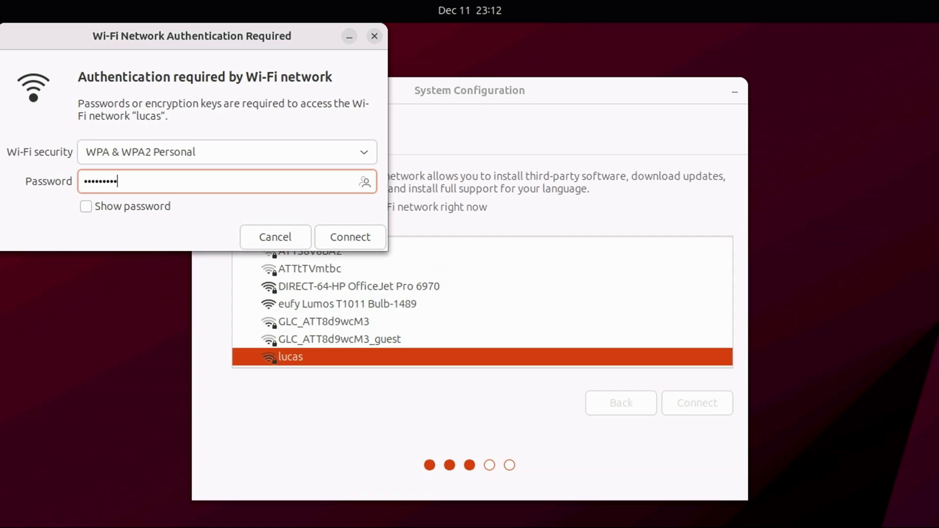
{"action": "left_click", "coordinate": [366, 242]}
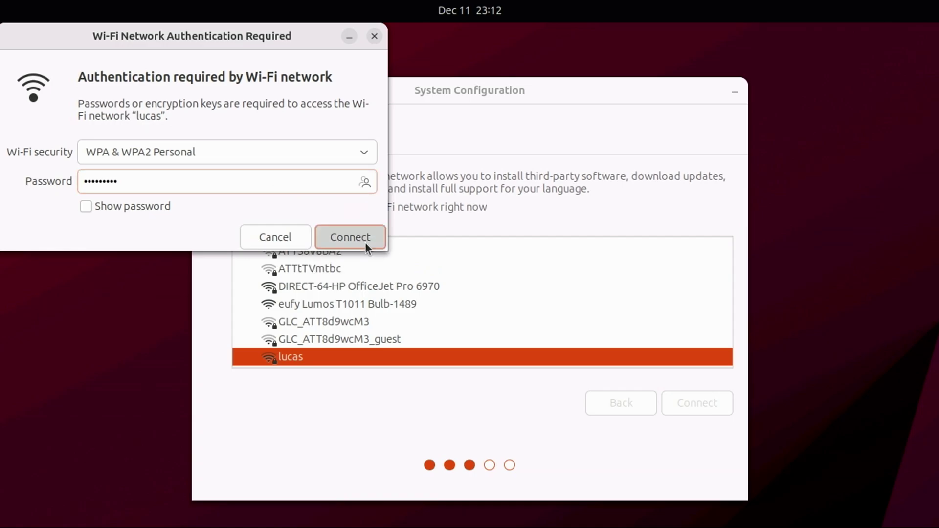
{"action": "left_click", "coordinate": [679, 402]}
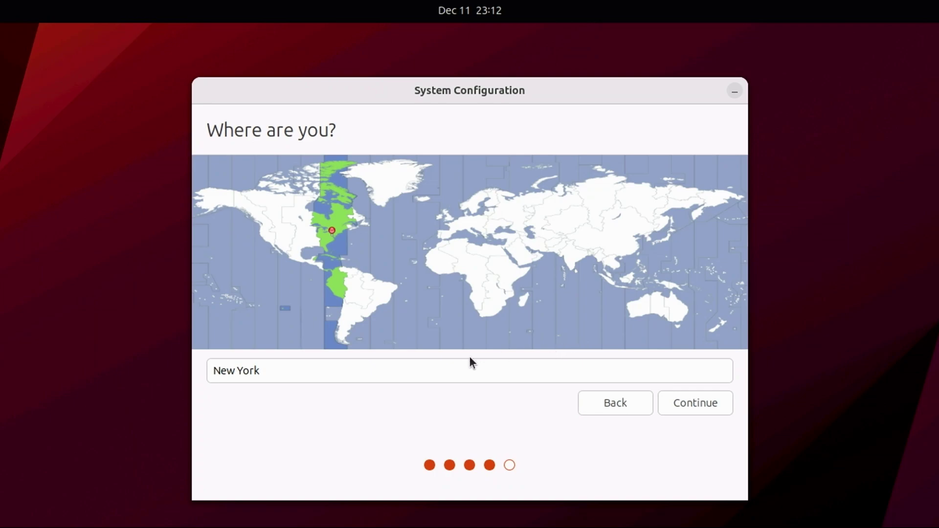
Pick Chicago on the timezone map and continue to account setup.
{"action": "left_click", "coordinate": [464, 365]}
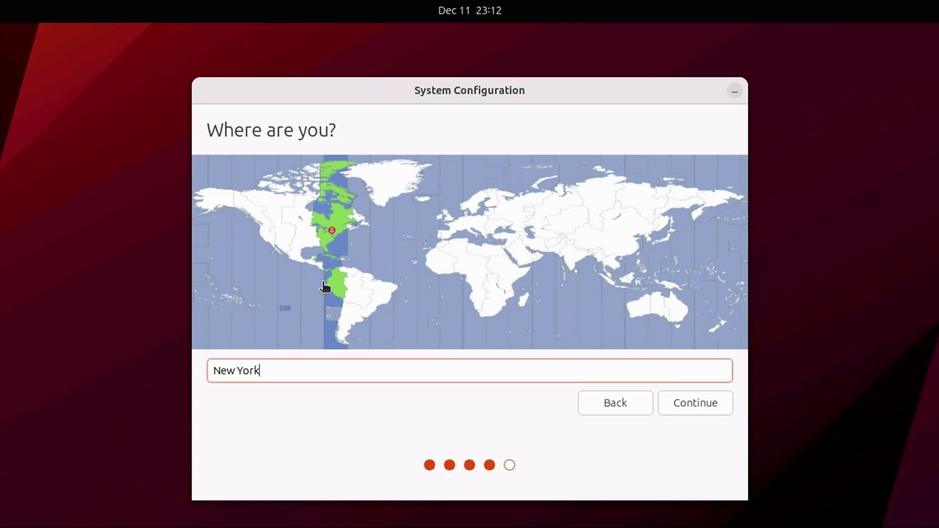
{"action": "left_click", "coordinate": [308, 248]}
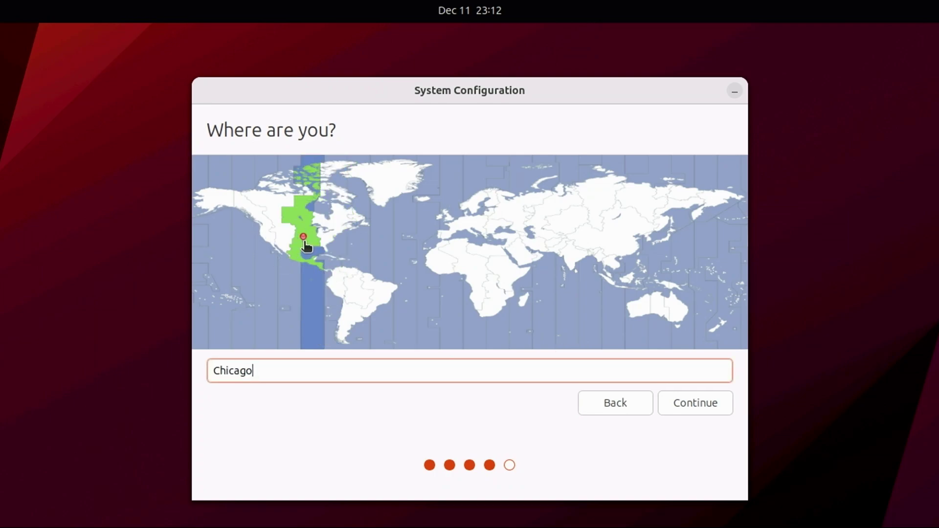
{"action": "left_click", "coordinate": [683, 404]}
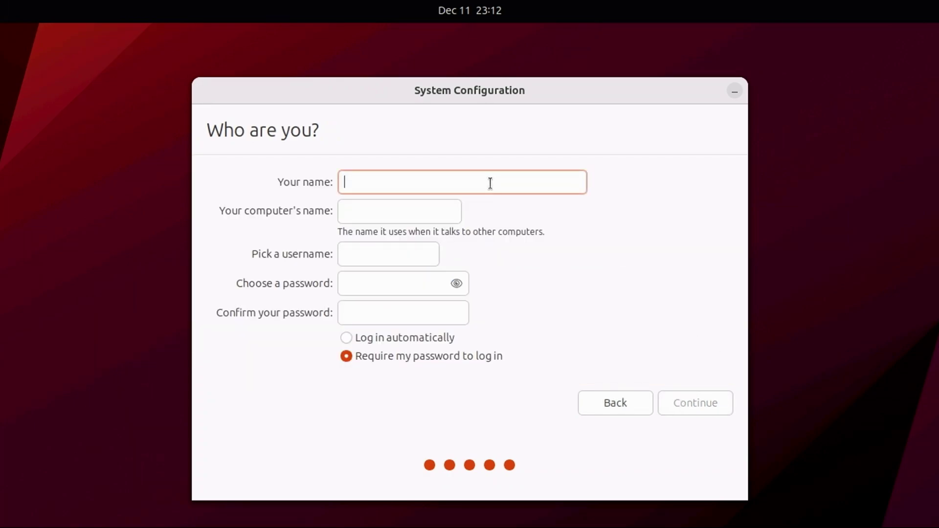
Fill in the name, username and password, enable automatic login, and start installation.
{"action": "type", "text": "jon"}
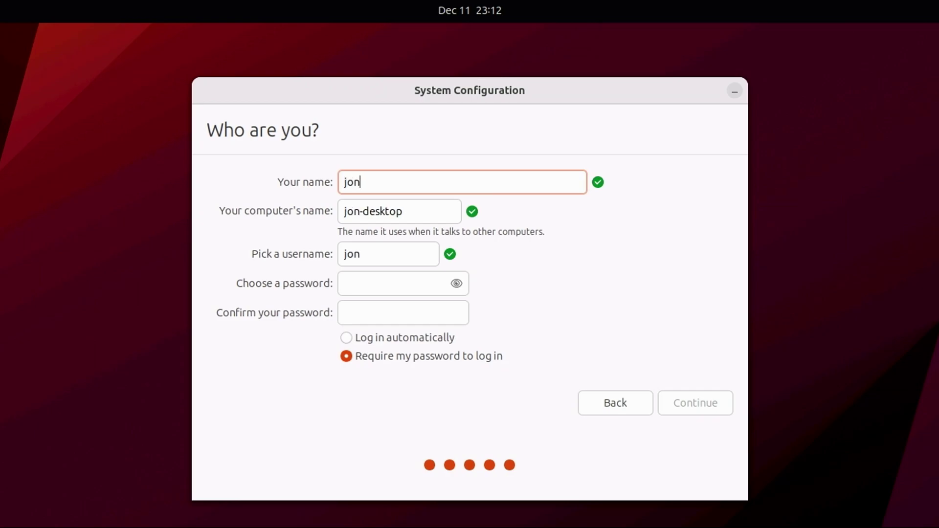
{"action": "key", "text": "Tab"}
{"action": "key", "text": "Tab"}
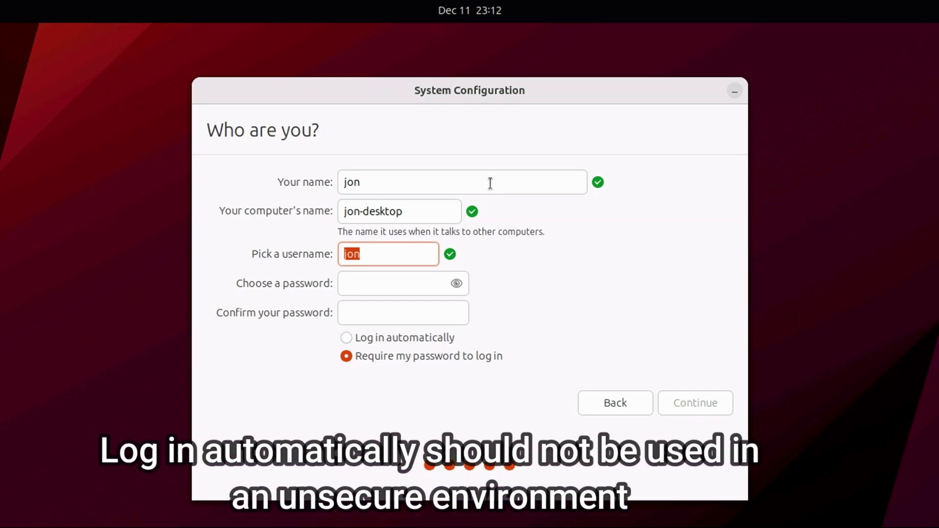
{"action": "key", "text": "Tab"}
{"action": "type", "text": "**********"}
{"action": "key", "text": "Tab"}
{"action": "type", "text": "**********"}
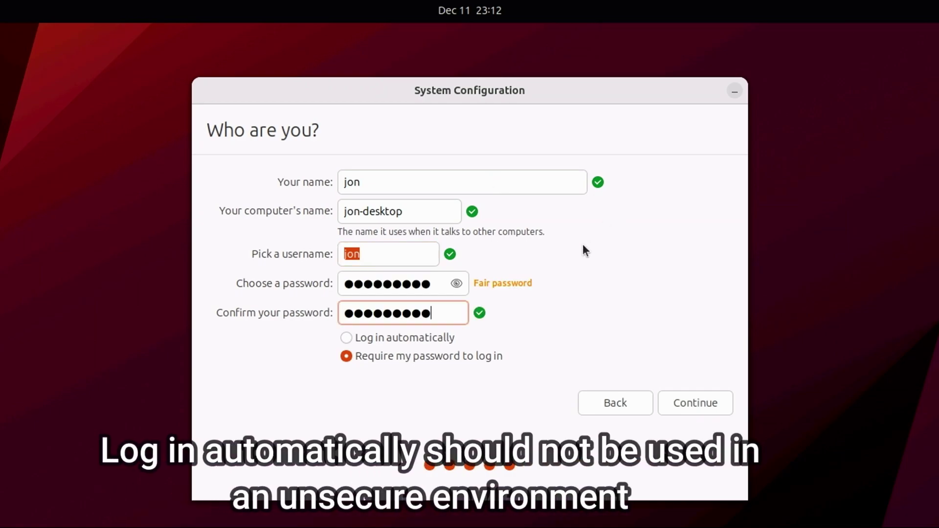
{"action": "left_click", "coordinate": [358, 338]}
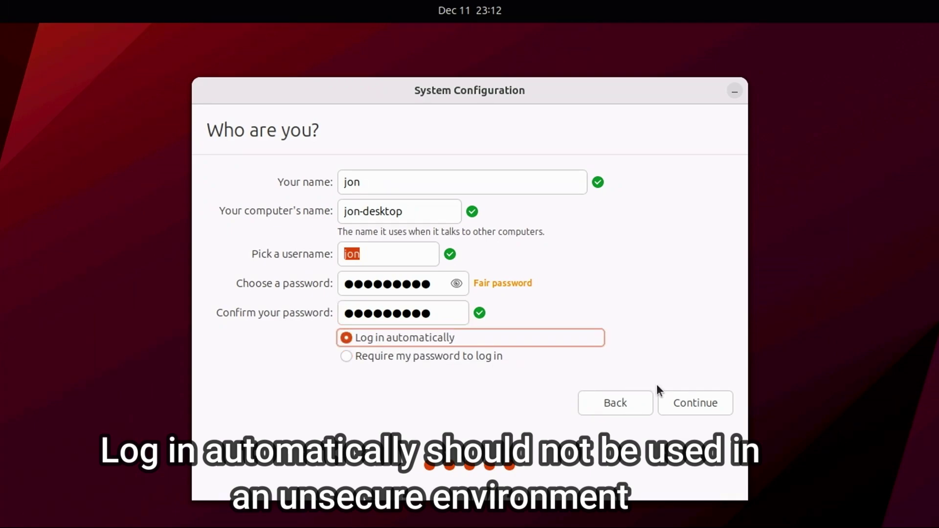
{"action": "left_click", "coordinate": [683, 403]}
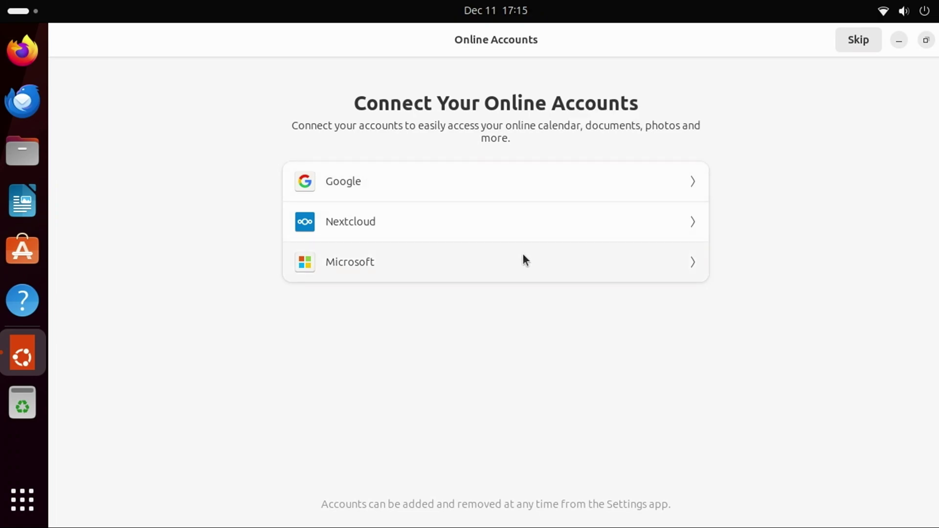
Skip Online Accounts, choose not to send system info, leave location off, then finish with Done.
{"action": "left_click", "coordinate": [859, 47]}
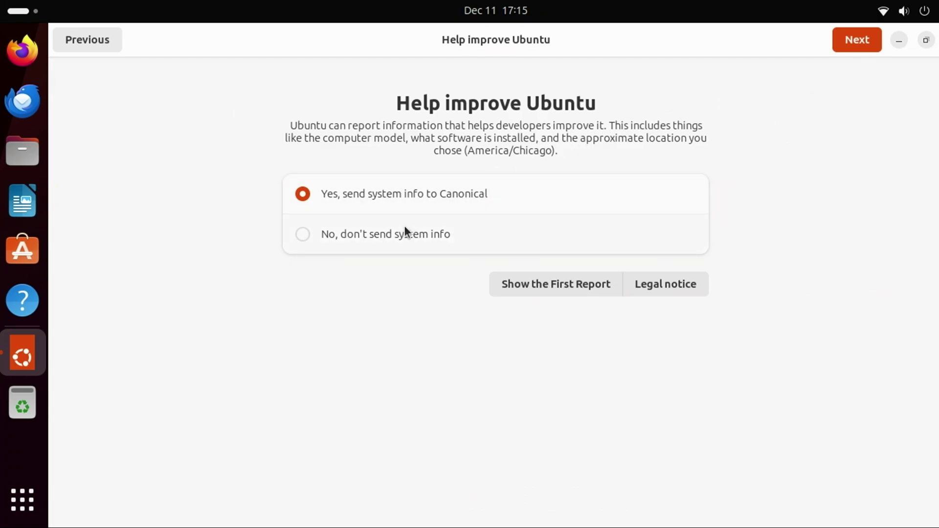
{"action": "left_click", "coordinate": [392, 236]}
{"action": "left_click", "coordinate": [862, 44]}
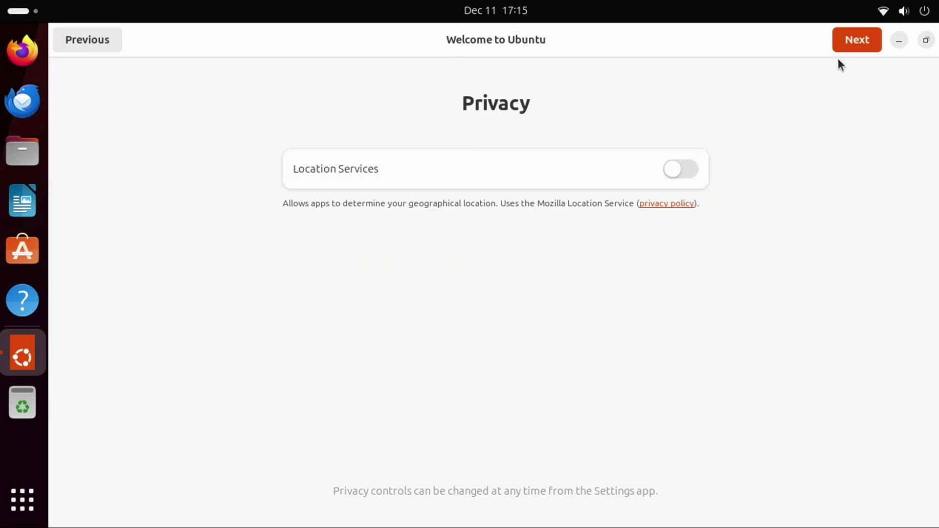
{"action": "left_click", "coordinate": [857, 43]}
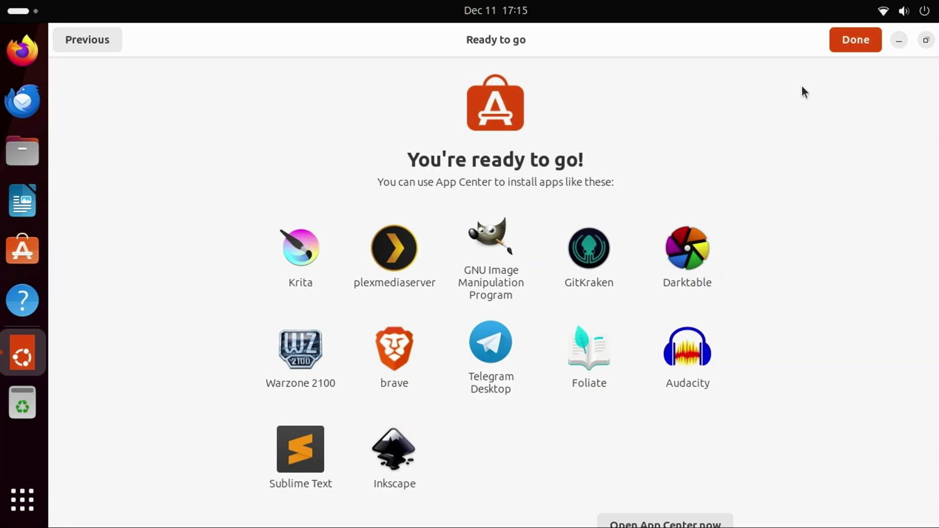
{"action": "left_click", "coordinate": [852, 43]}
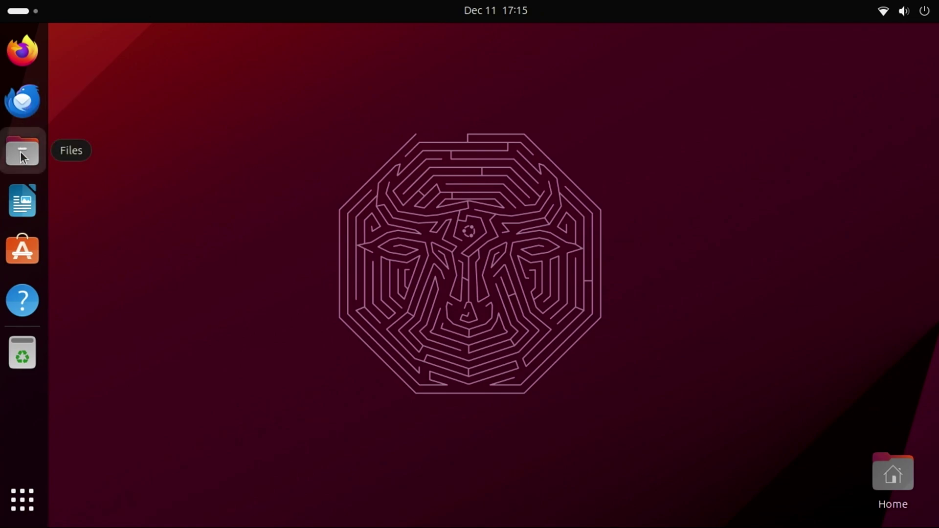
Launch LibreOffice Writer and create a new spreadsheet via File > New > Spreadsheet.
{"action": "left_click", "coordinate": [23, 206]}
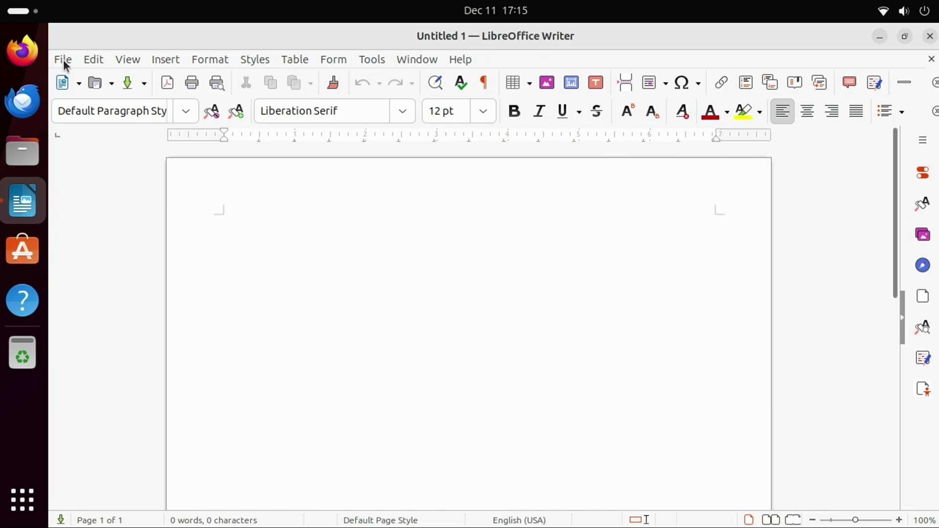
{"action": "left_click", "coordinate": [63, 60]}
{"action": "mouse_move", "coordinate": [81, 79]}
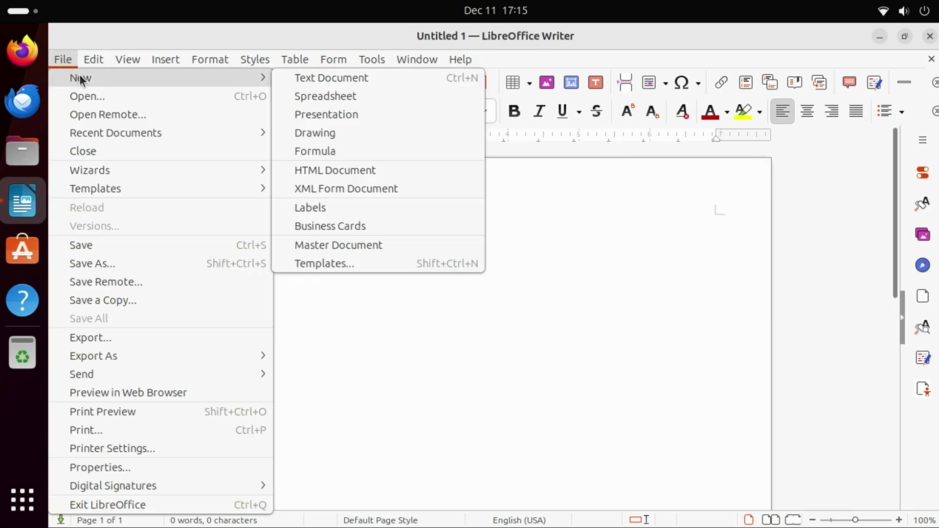
{"action": "left_click", "coordinate": [325, 97]}
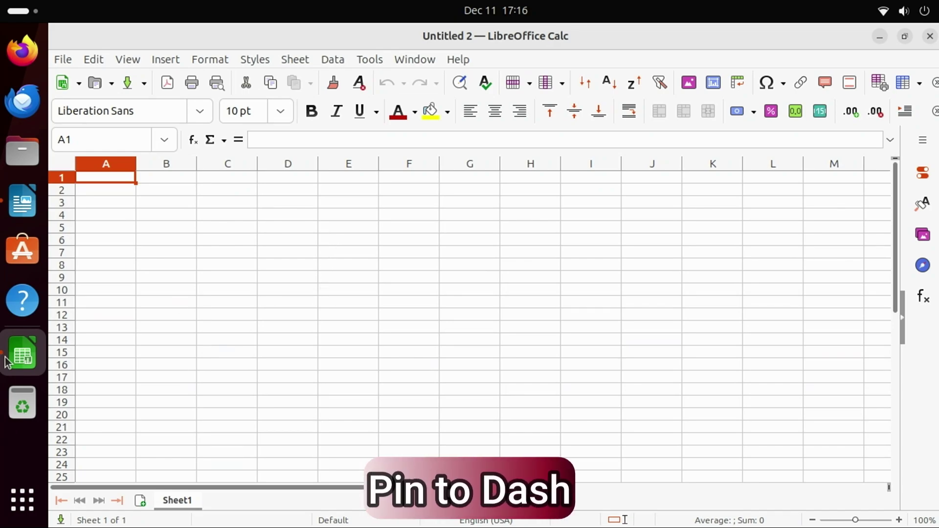
Pin Calc to the dash, then close both the spreadsheet and the Writer document.
{"action": "right_click", "coordinate": [25, 357]}
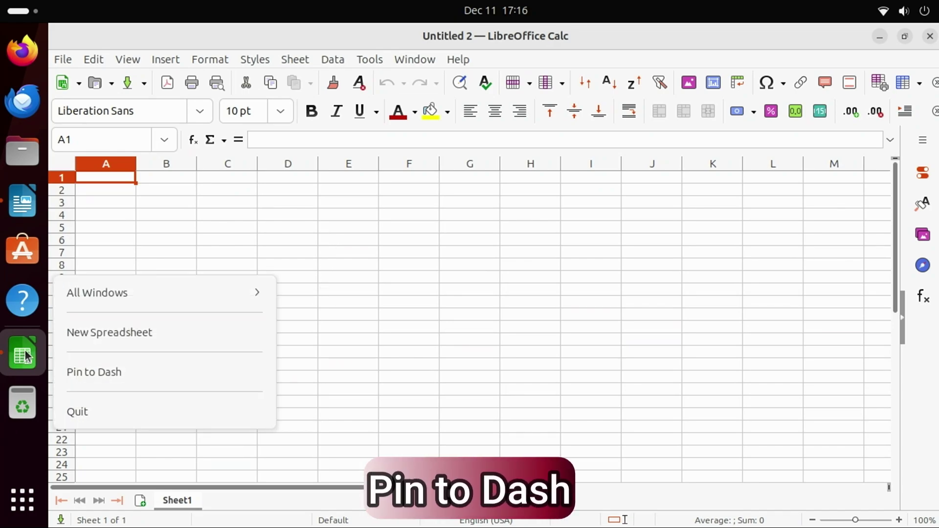
{"action": "left_click", "coordinate": [96, 372]}
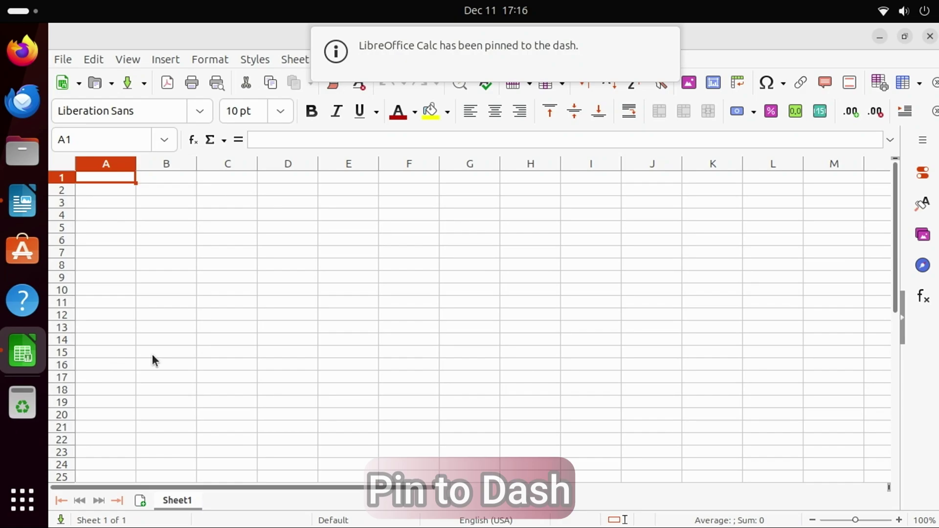
{"action": "left_click", "coordinate": [930, 37]}
{"action": "left_click", "coordinate": [930, 36]}
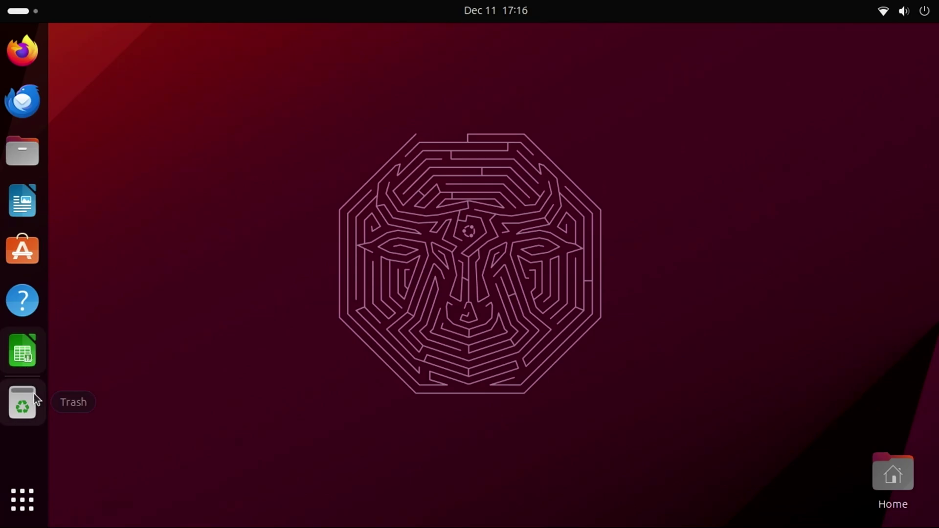
{"action": "left_click", "coordinate": [31, 489]}
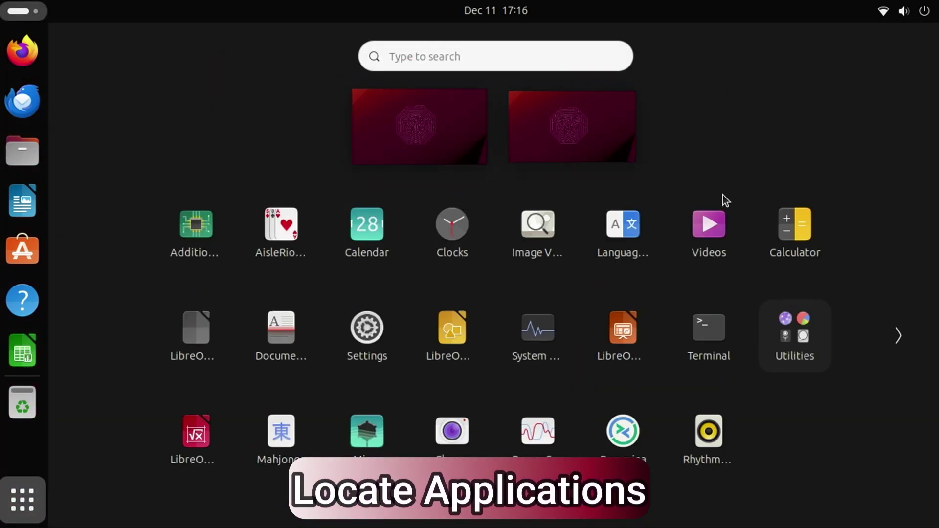
{"action": "left_click", "coordinate": [895, 336]}
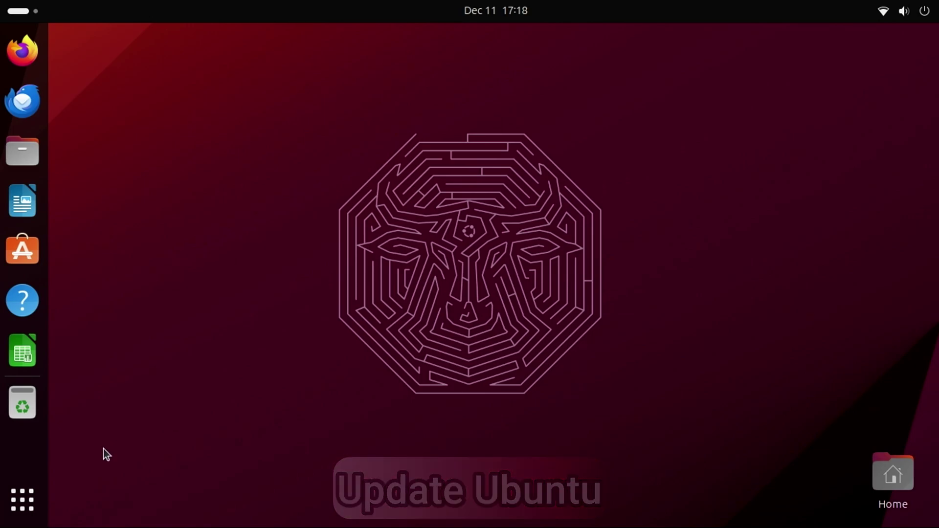
Launch Software Updater from the app grid.
{"action": "left_click", "coordinate": [17, 513]}
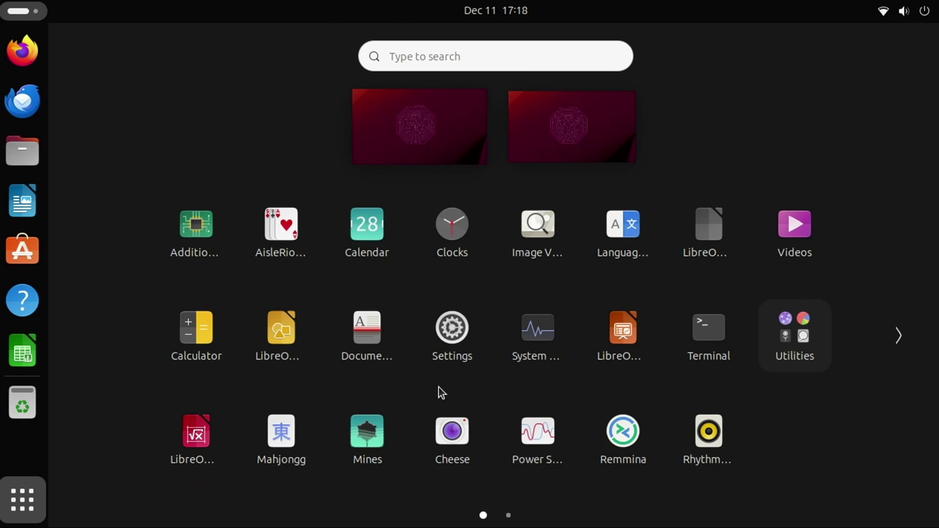
{"action": "scroll", "coordinate": [646, 345], "scroll_direction": "down", "scroll_amount": 1}
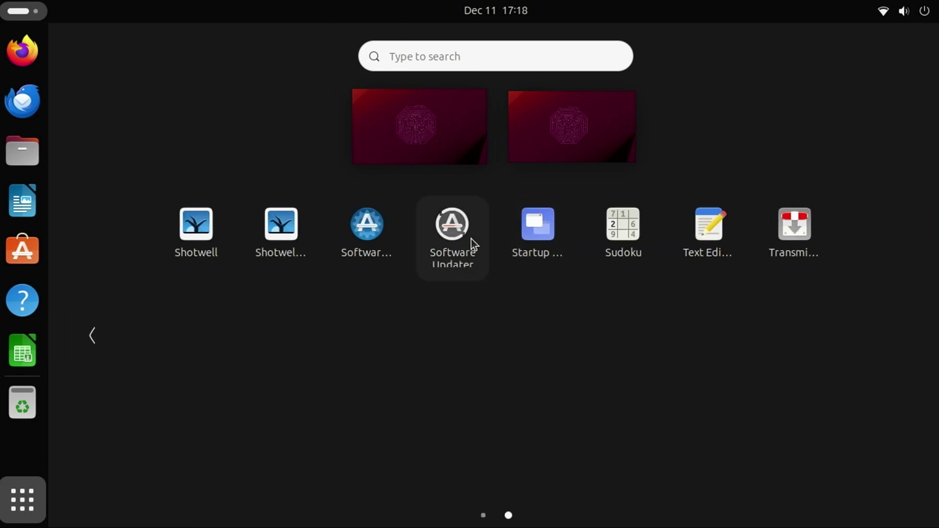
{"action": "left_click", "coordinate": [465, 240]}
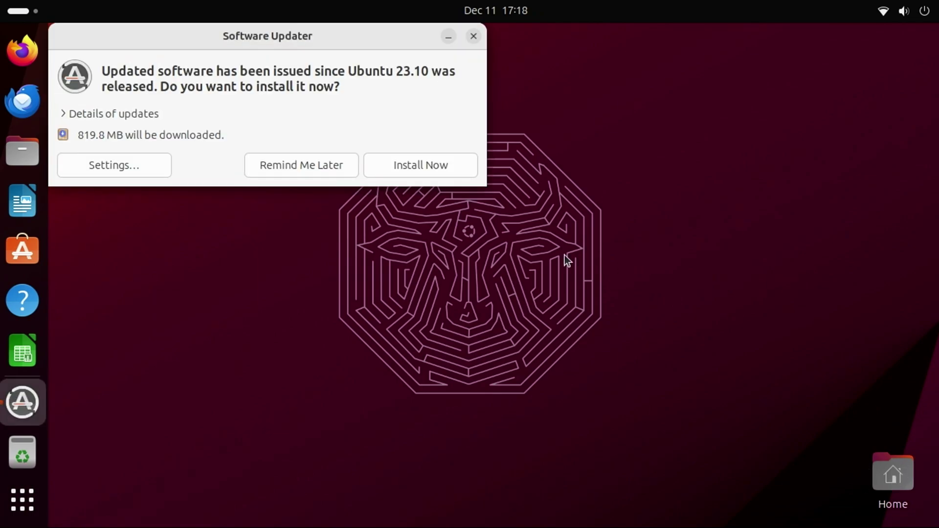
Review and install the 819.8 MB of Ubuntu 23.10 updates with the password, then restart.
{"action": "left_click", "coordinate": [65, 114]}
{"action": "scroll", "coordinate": [279, 249], "scroll_direction": "down", "scroll_amount": 1}
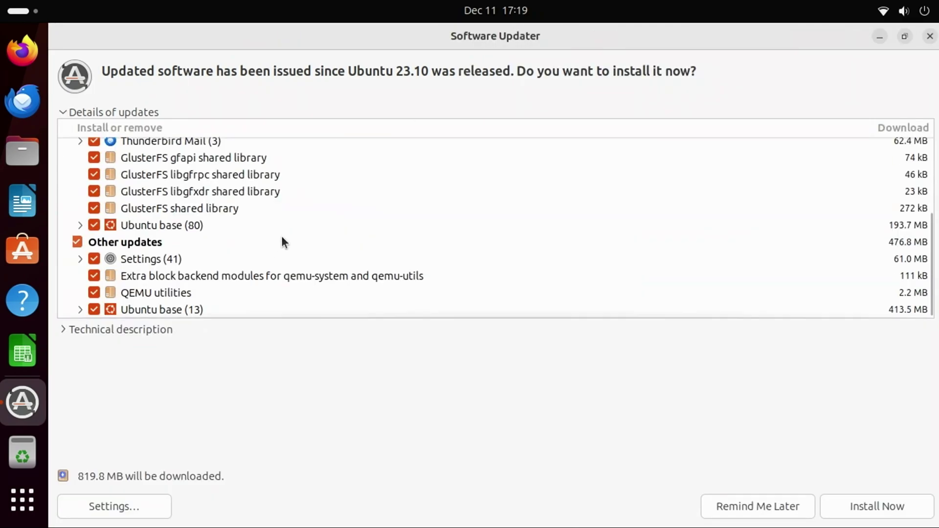
{"action": "scroll", "coordinate": [282, 236], "scroll_direction": "up", "scroll_amount": 5}
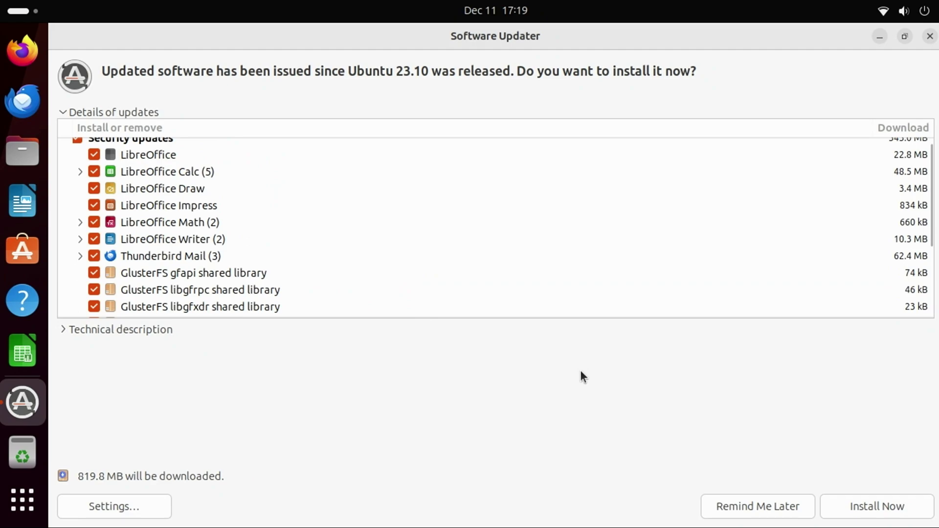
{"action": "left_click", "coordinate": [868, 505]}
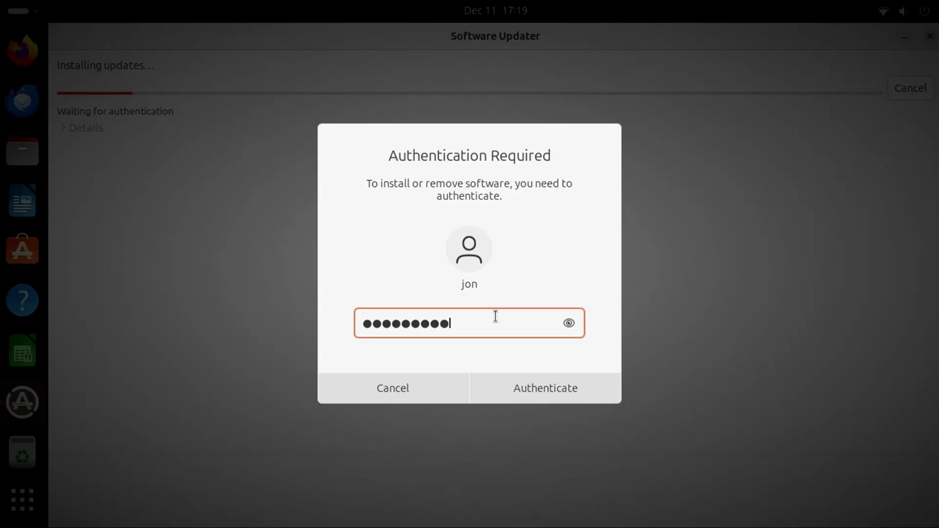
{"action": "key", "text": "Return"}
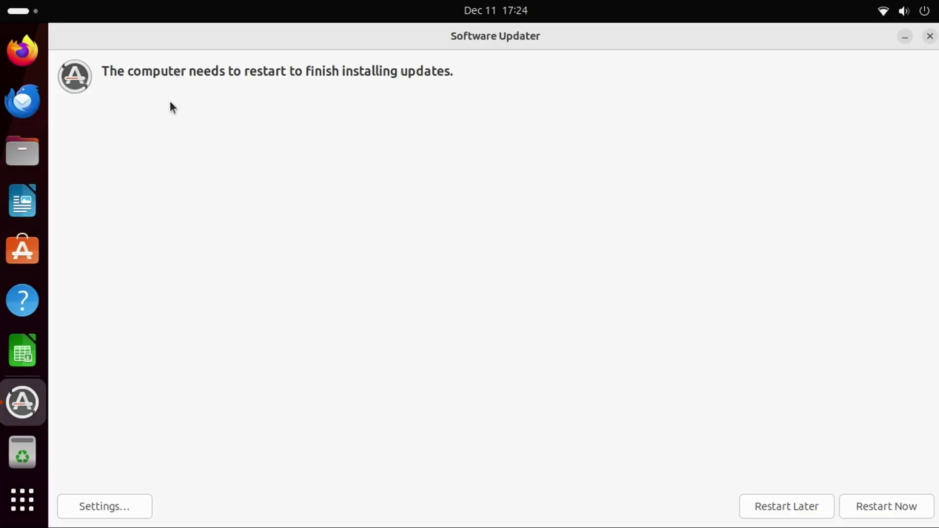
{"action": "left_click", "coordinate": [897, 506]}
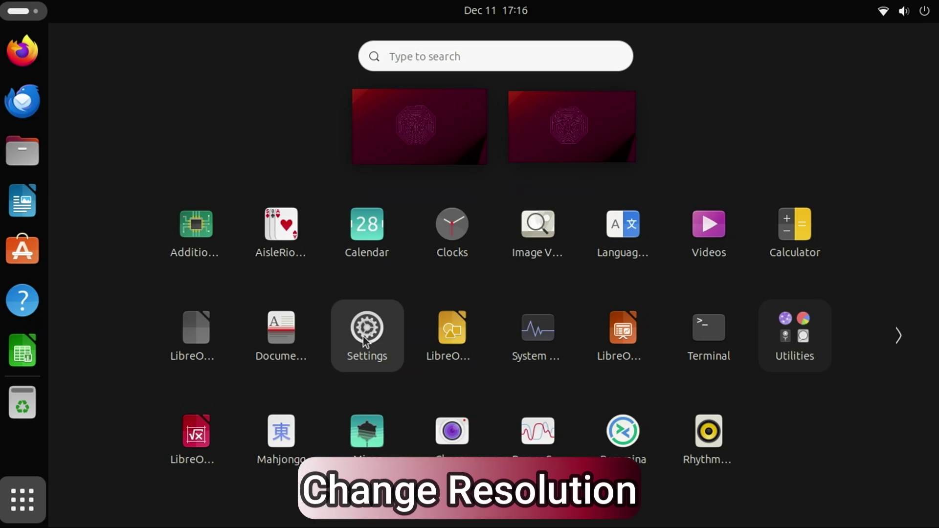
Change the display resolution to 1920 × 1080 (16:9), keep the change, and close Settings.
{"action": "left_click", "coordinate": [363, 337]}
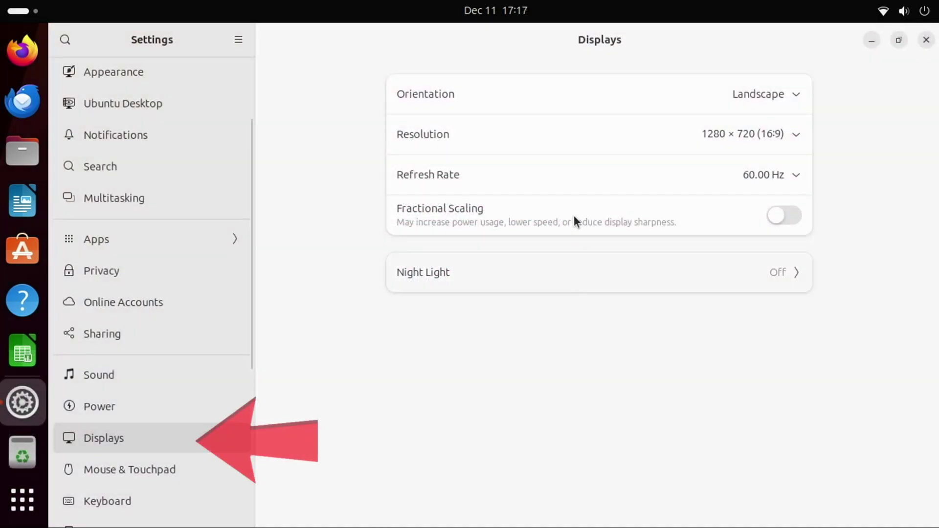
{"action": "left_click", "coordinate": [740, 133]}
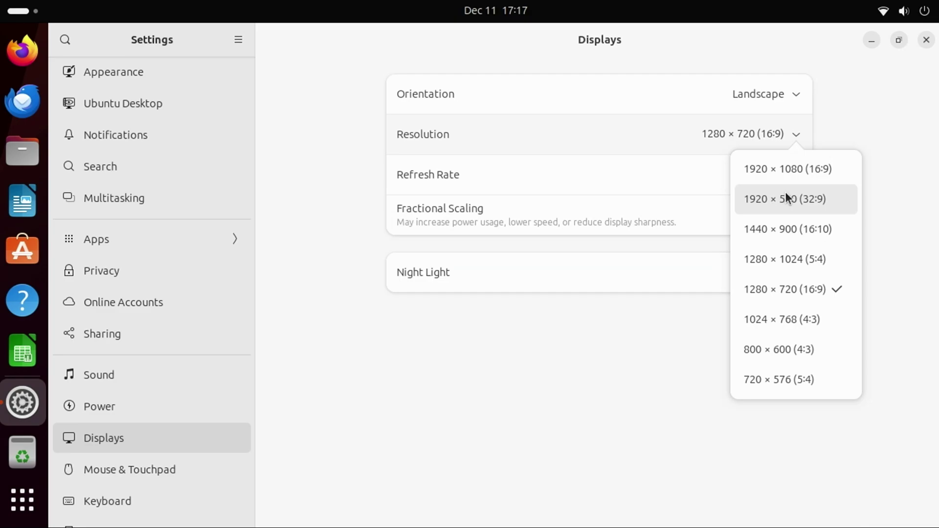
{"action": "left_click", "coordinate": [787, 172]}
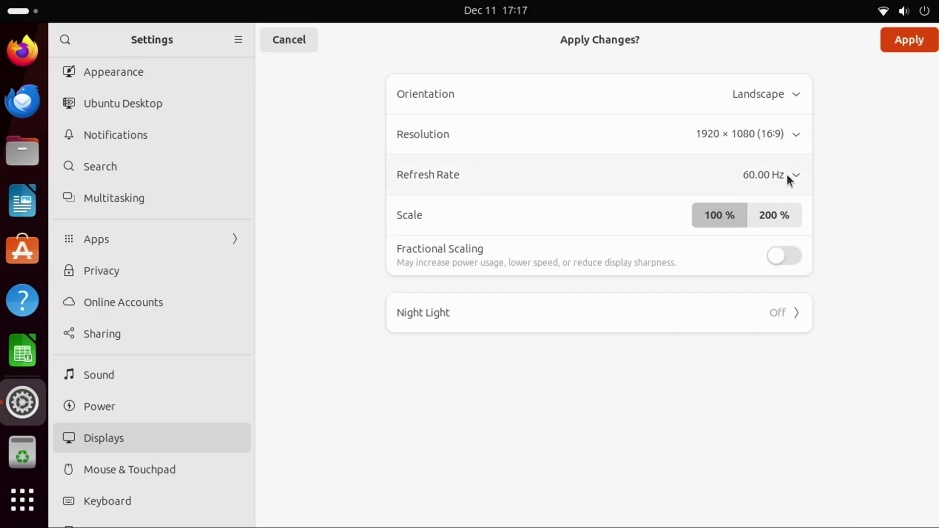
{"action": "left_click", "coordinate": [895, 39]}
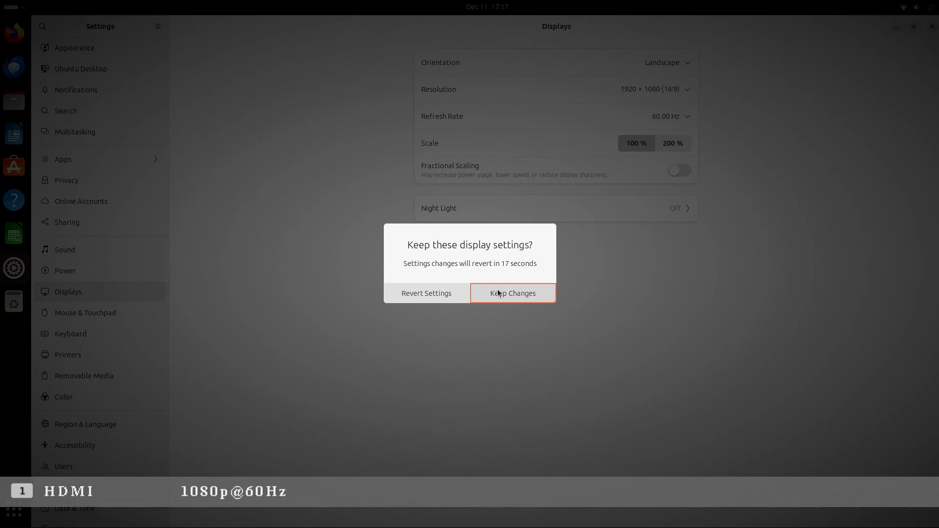
{"action": "left_click", "coordinate": [498, 291]}
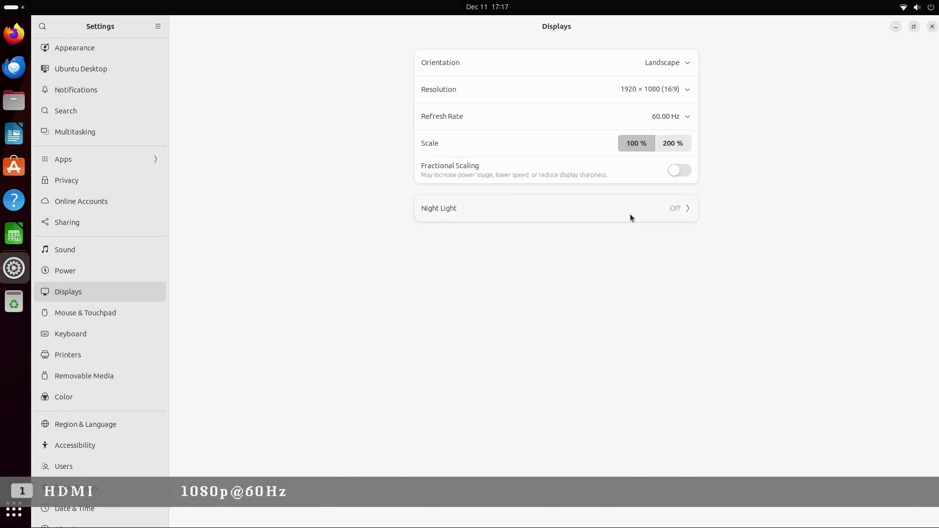
{"action": "left_click", "coordinate": [914, 28]}
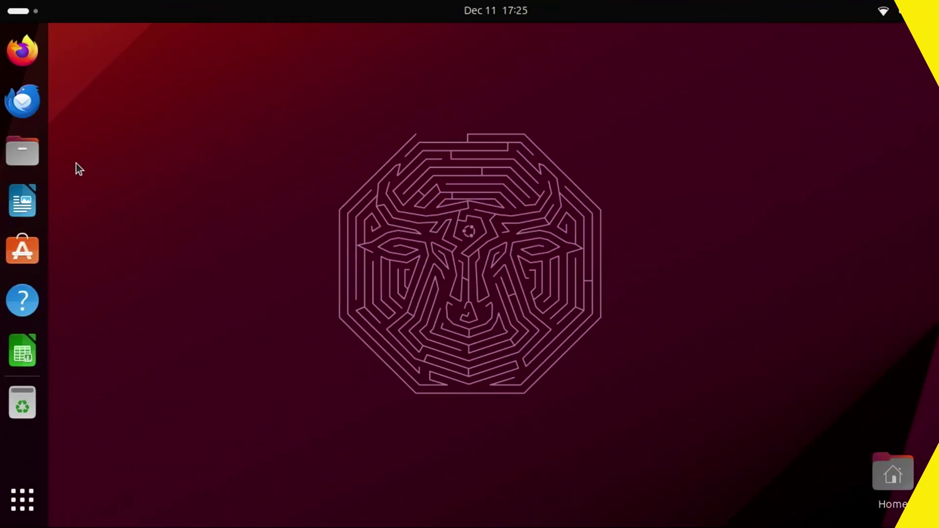
Load wagnerstechtalk.com/rpi5 in Firefox and scroll down the Raspberry Pi 5 Guide.
{"action": "left_click", "coordinate": [22, 50]}
{"action": "type", "text": "wagnerste"}
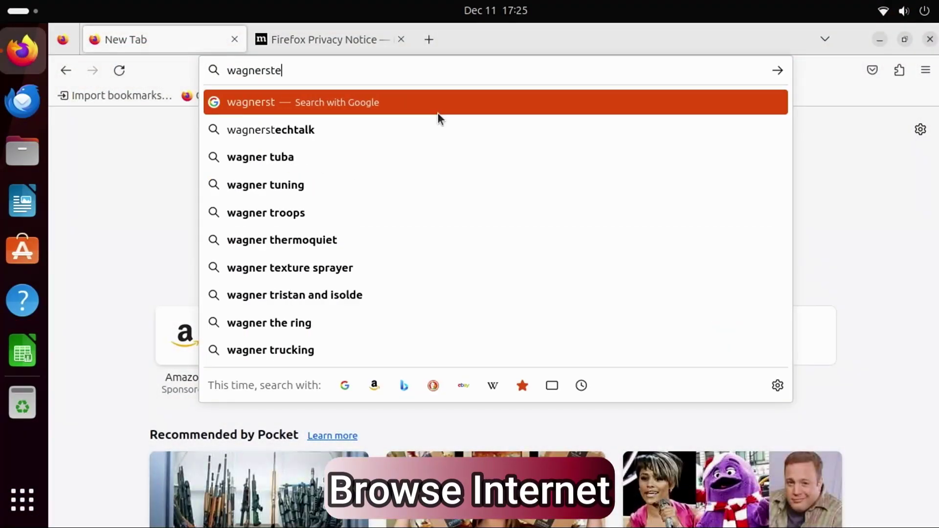
{"action": "type", "text": "chtalk.com/rpi5"}
{"action": "key", "text": "Return"}
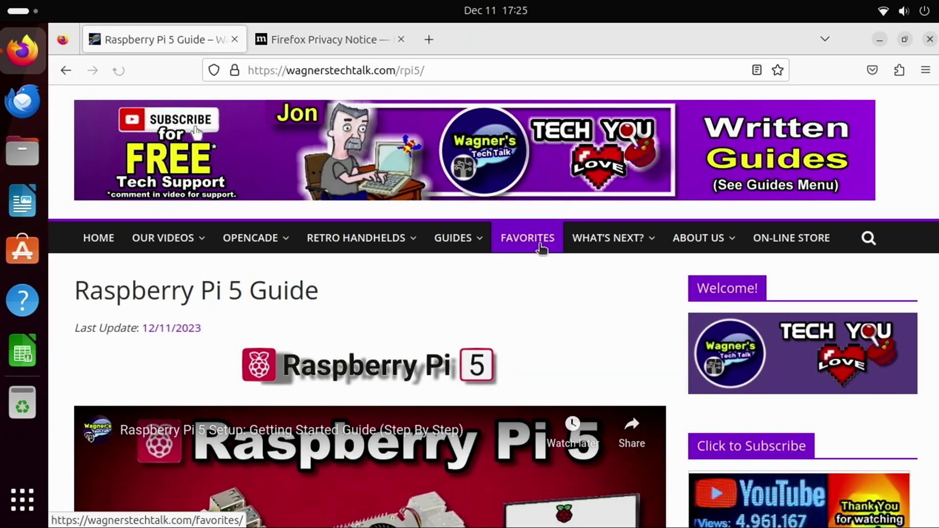
{"action": "scroll", "coordinate": [540, 247], "scroll_direction": "down", "scroll_amount": 10}
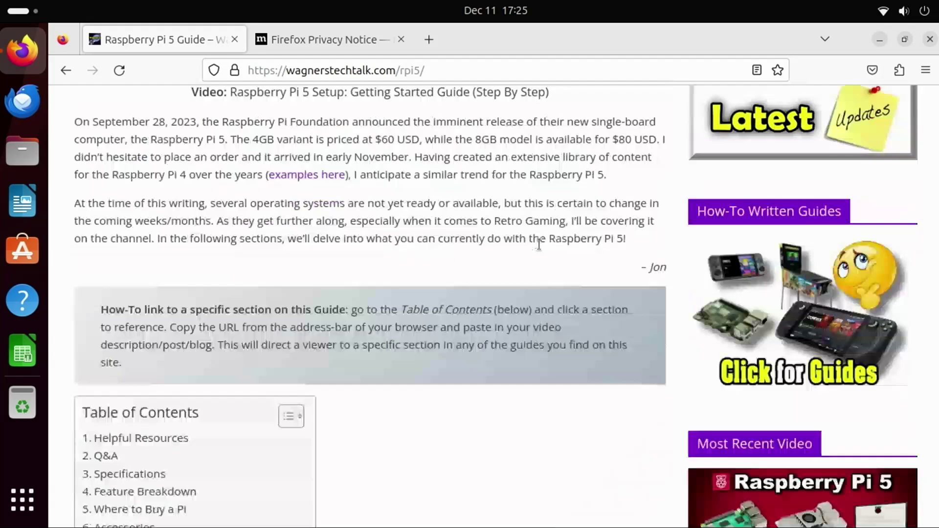
{"action": "scroll", "coordinate": [539, 244], "scroll_direction": "down", "scroll_amount": 6}
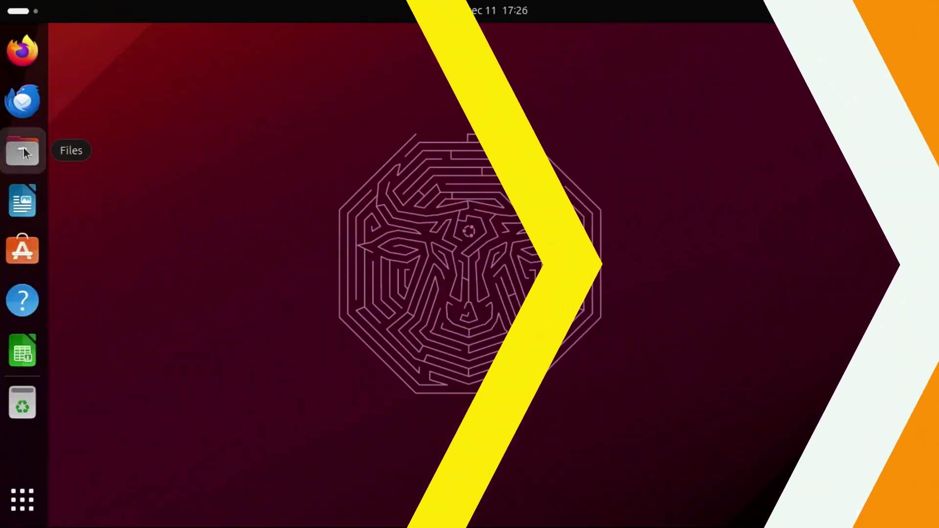
Open Files maximised and browse the empty Downloads and Videos folders.
{"action": "left_click", "coordinate": [22, 152]}
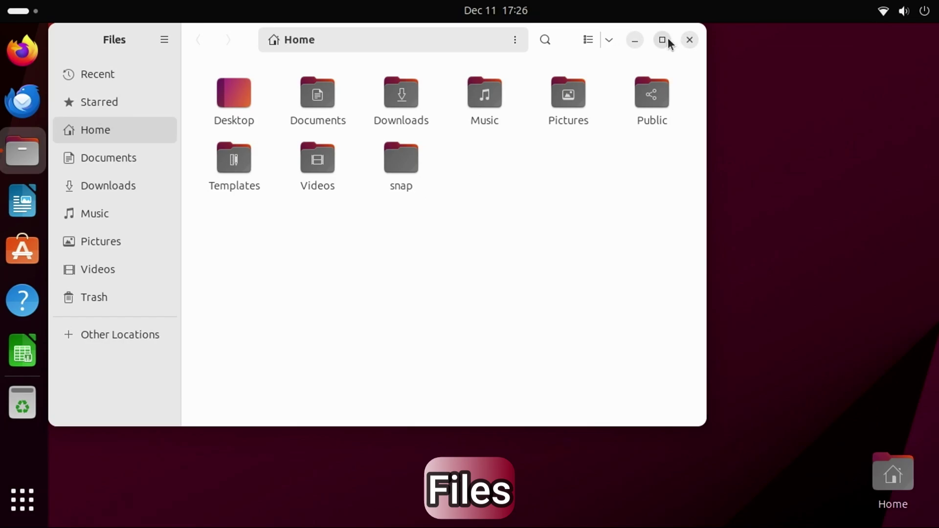
{"action": "left_click", "coordinate": [663, 40]}
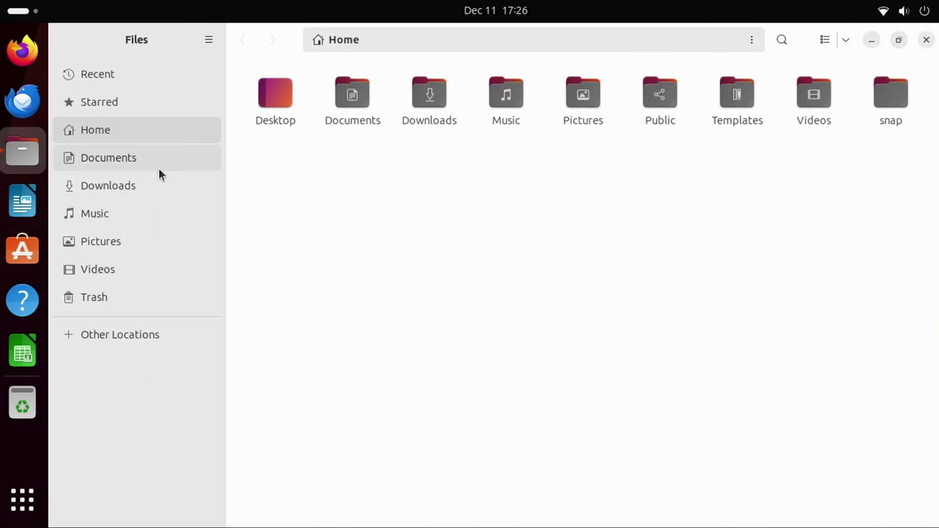
{"action": "left_click", "coordinate": [115, 182]}
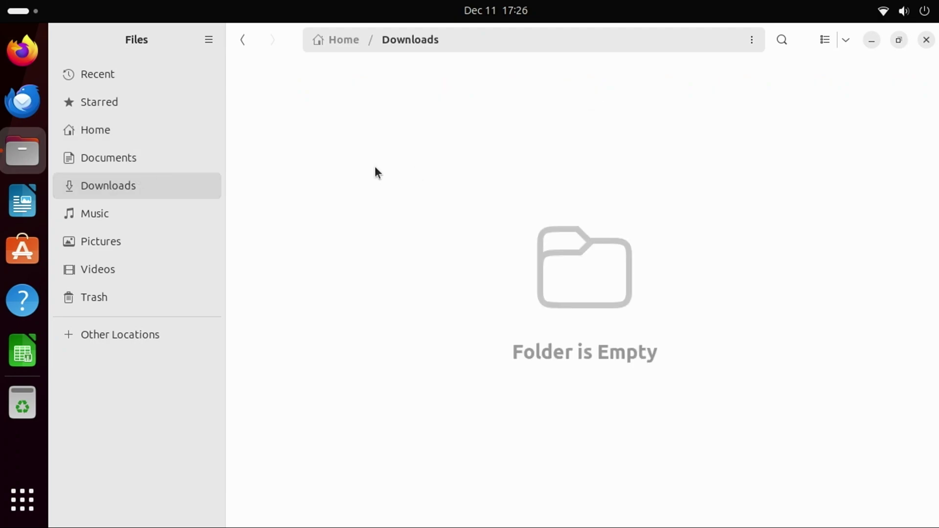
{"action": "left_click", "coordinate": [119, 267]}
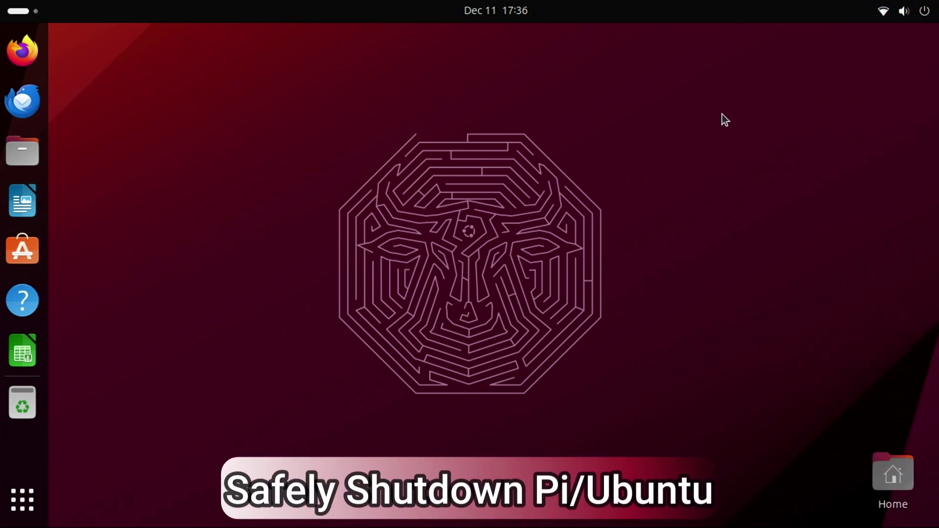
Choose Power Off from the top-right system menu and confirm the shutdown.
{"action": "left_click", "coordinate": [926, 12]}
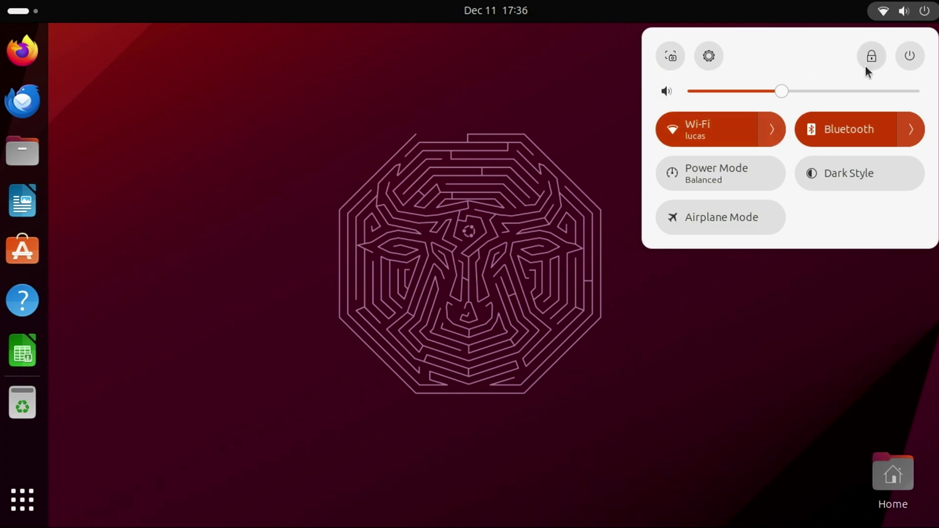
{"action": "left_click", "coordinate": [910, 56]}
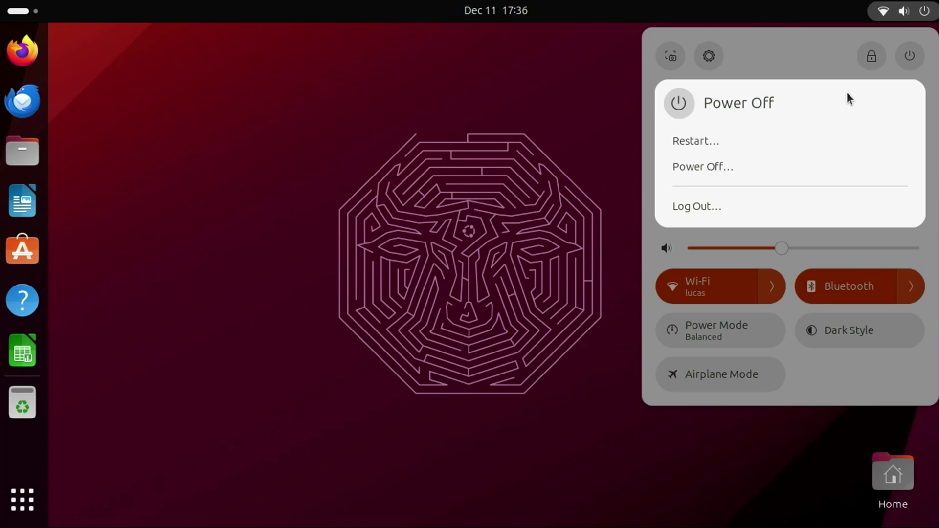
{"action": "left_click", "coordinate": [690, 167]}
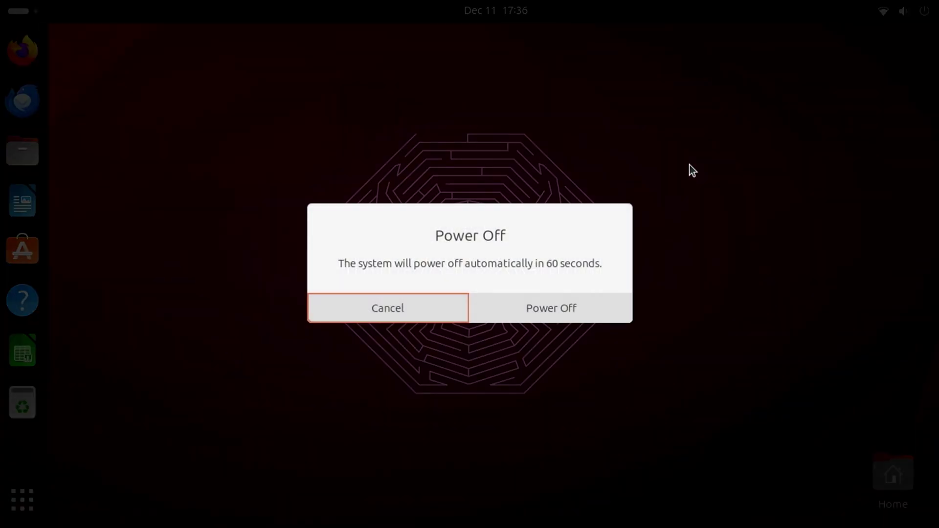
{"action": "left_click", "coordinate": [533, 308]}
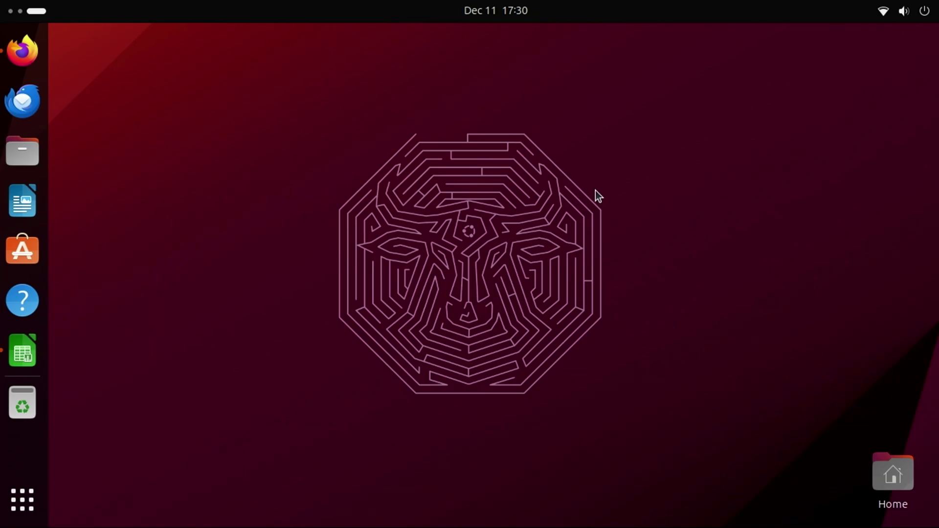
Pause the YouTube ad and move to the empty workspace in Activities.
{"action": "key", "text": "XF86PowerOff"}
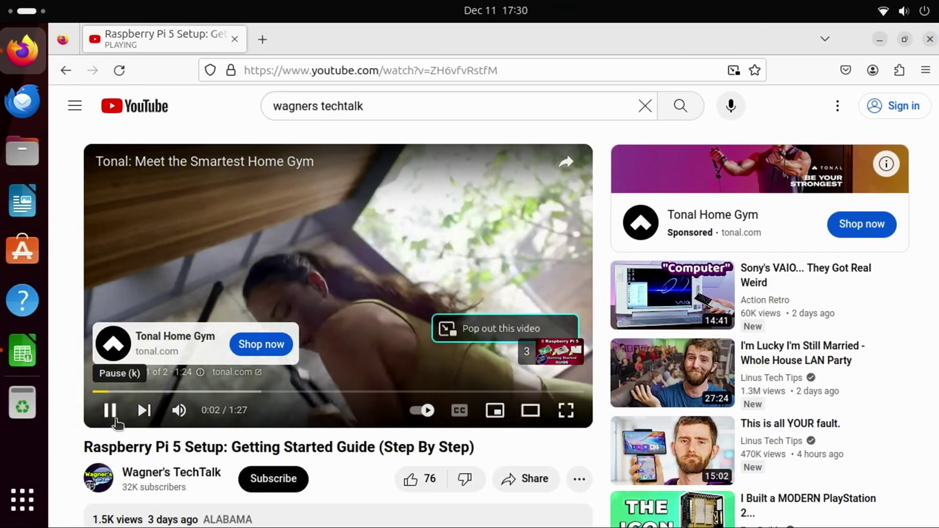
{"action": "left_click", "coordinate": [110, 410]}
{"action": "left_click", "coordinate": [22, 11]}
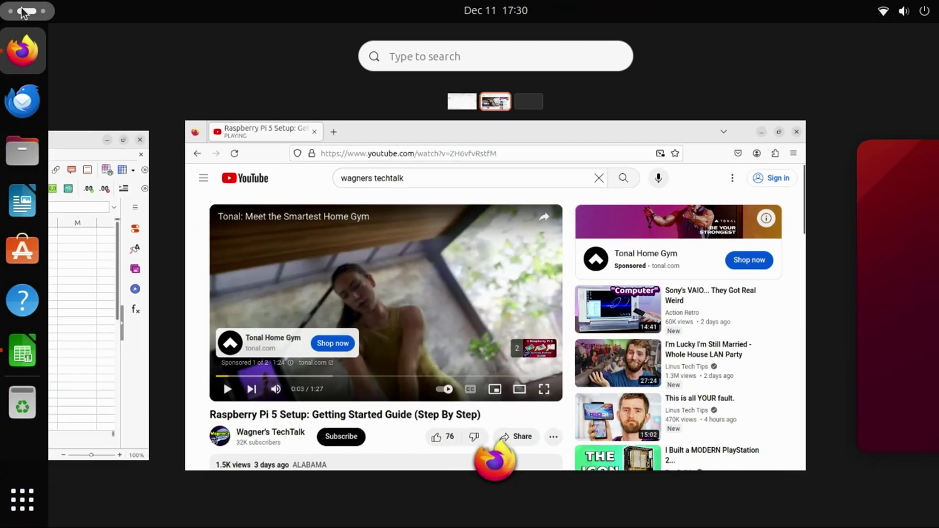
{"action": "scroll", "coordinate": [362, 177], "scroll_direction": "down", "scroll_amount": 1}
{"action": "left_click", "coordinate": [362, 181]}
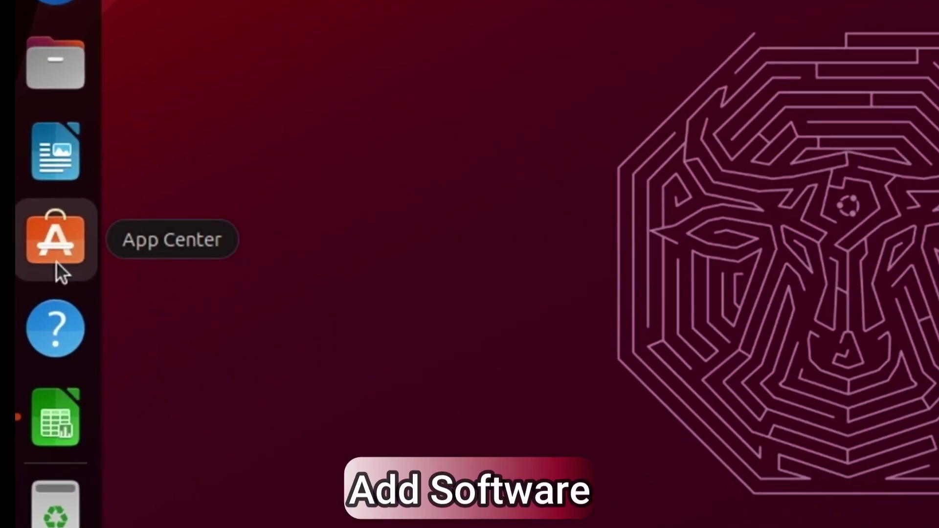
Install chromium from App Center's Productivity category, authorising with the administrator password.
{"action": "left_click", "coordinate": [61, 247]}
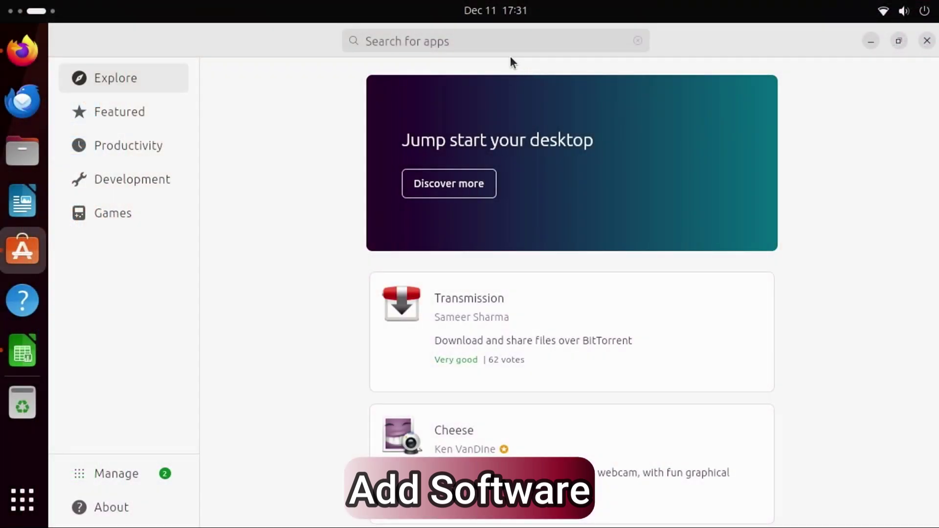
{"action": "left_click", "coordinate": [478, 39]}
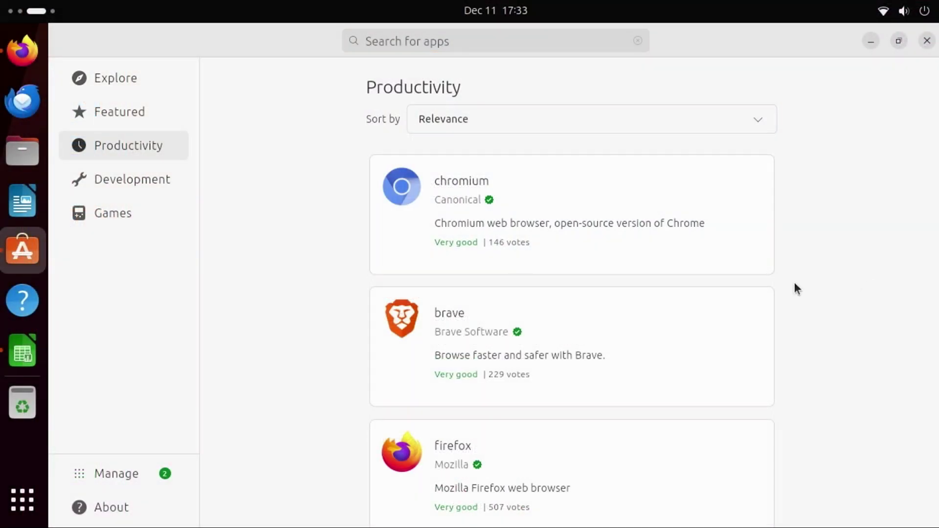
{"action": "left_click", "coordinate": [462, 191]}
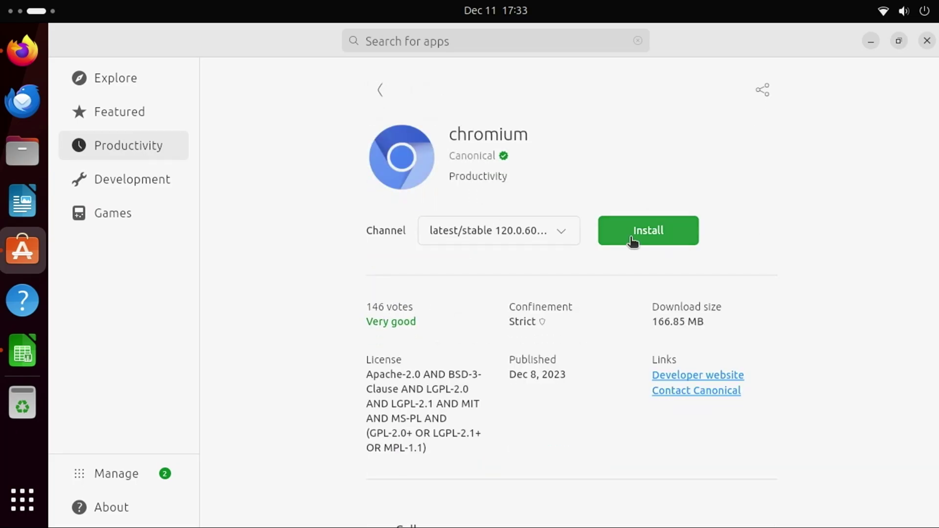
{"action": "left_click", "coordinate": [639, 239]}
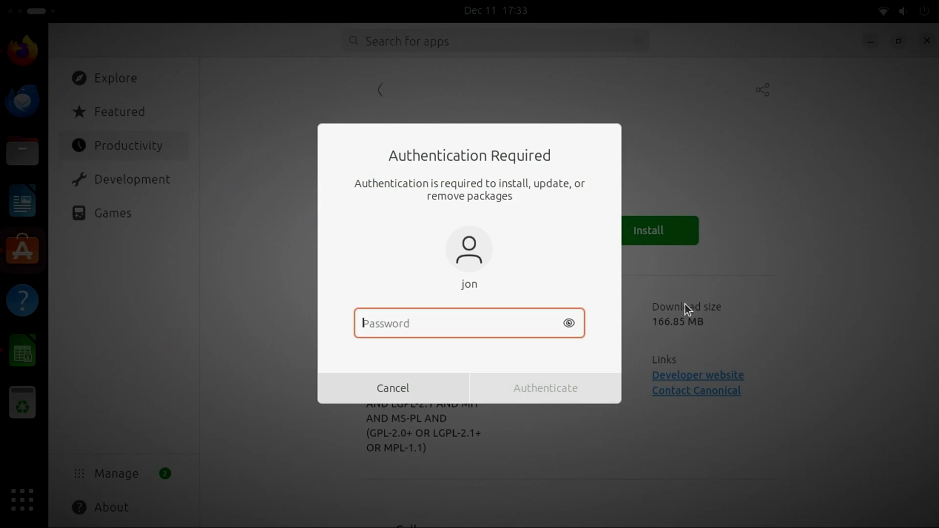
{"action": "type", "text": "**********"}
{"action": "key", "text": "Return"}
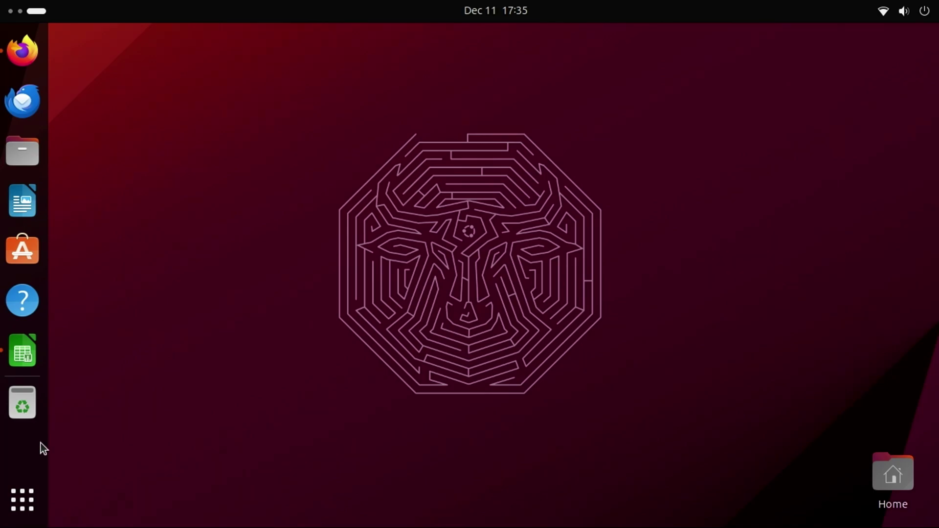
Launch Chromium from the app grid's second page and scroll down the wagnerstechtalk.com home page.
{"action": "left_click", "coordinate": [19, 500]}
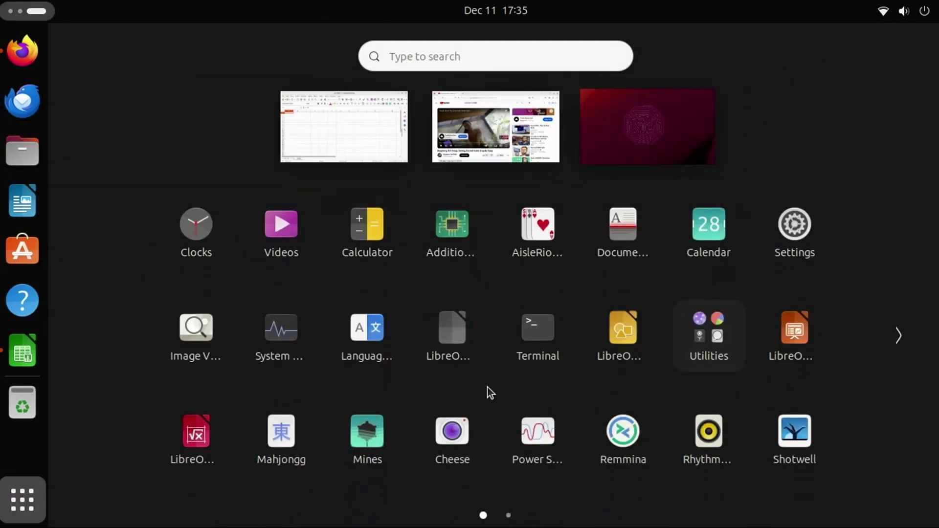
{"action": "scroll", "coordinate": [699, 360], "scroll_direction": "down", "scroll_amount": 1}
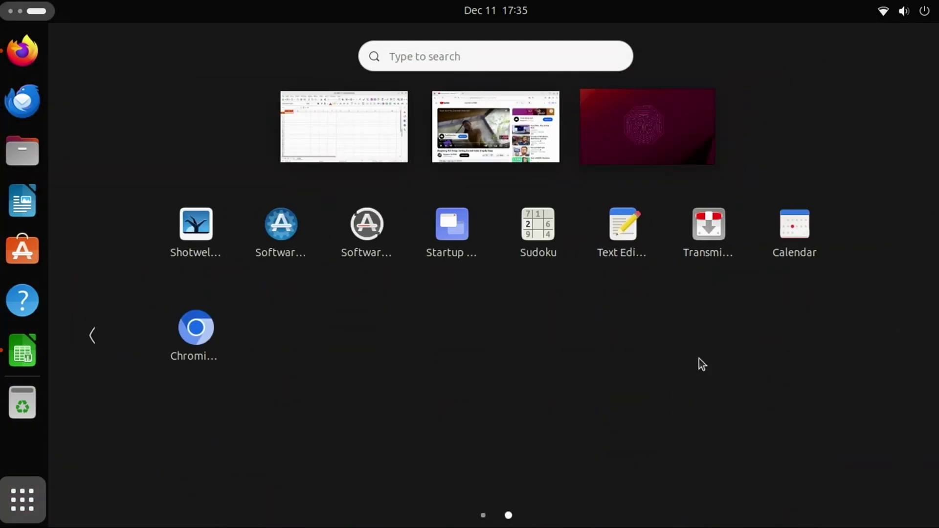
{"action": "left_click", "coordinate": [215, 335]}
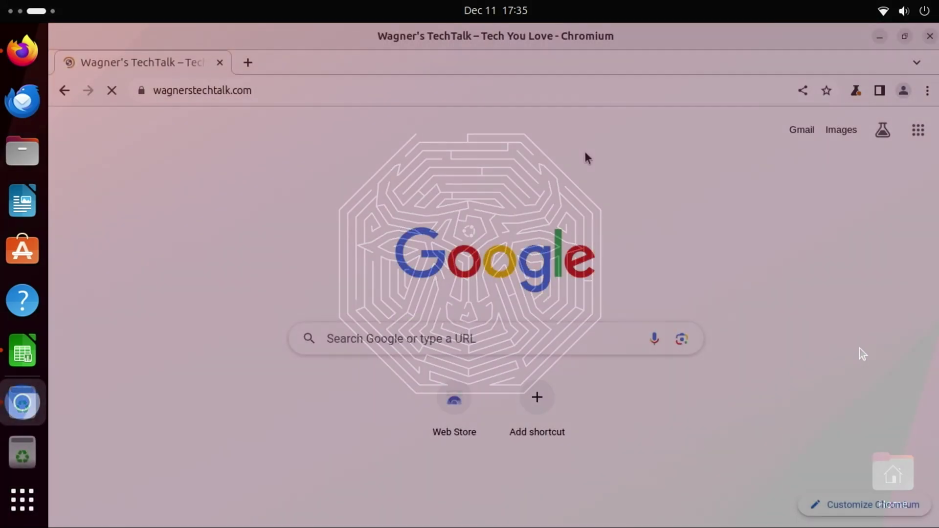
{"action": "scroll", "coordinate": [798, 306], "scroll_direction": "down", "scroll_amount": 5}
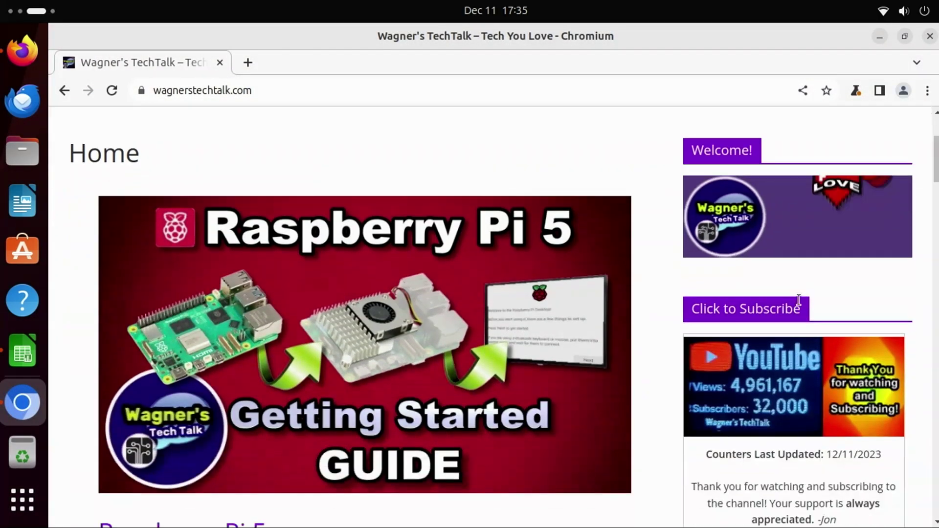
{"action": "scroll", "coordinate": [801, 306], "scroll_direction": "down", "scroll_amount": 6}
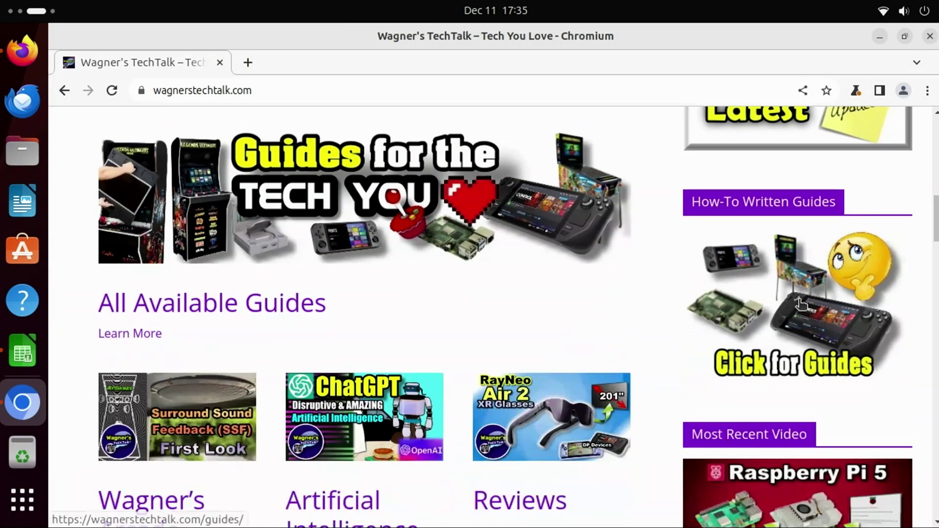
Browse the workspaces in Activities, then return to Chromium and close its window.
{"action": "left_click", "coordinate": [35, 11]}
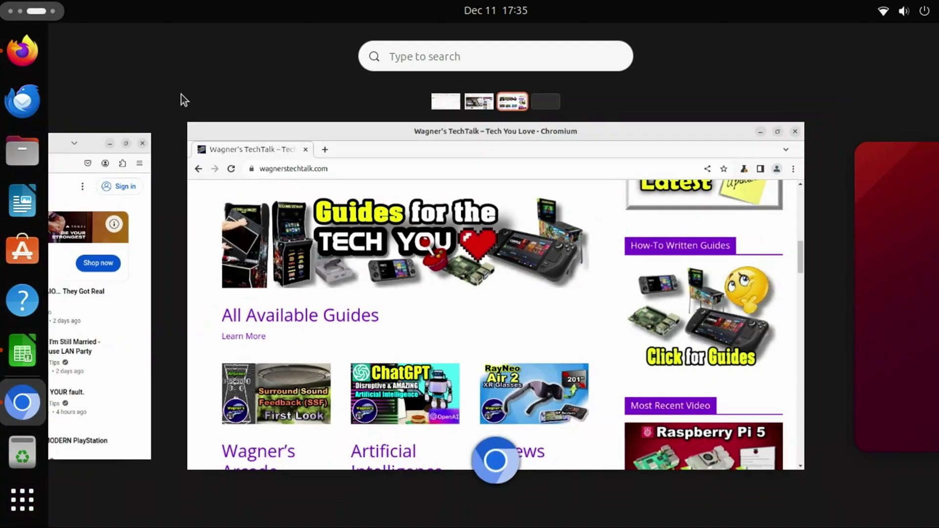
{"action": "scroll", "coordinate": [378, 235], "scroll_direction": "up", "scroll_amount": 2}
{"action": "scroll", "coordinate": [377, 236], "scroll_direction": "down", "scroll_amount": 2}
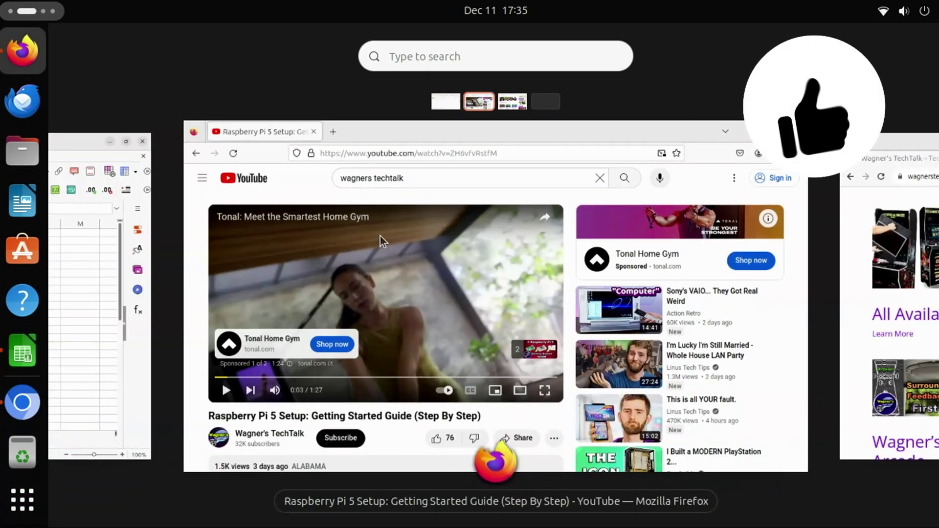
{"action": "scroll", "coordinate": [380, 236], "scroll_direction": "down", "scroll_amount": 1}
{"action": "scroll", "coordinate": [380, 236], "scroll_direction": "up", "scroll_amount": 1}
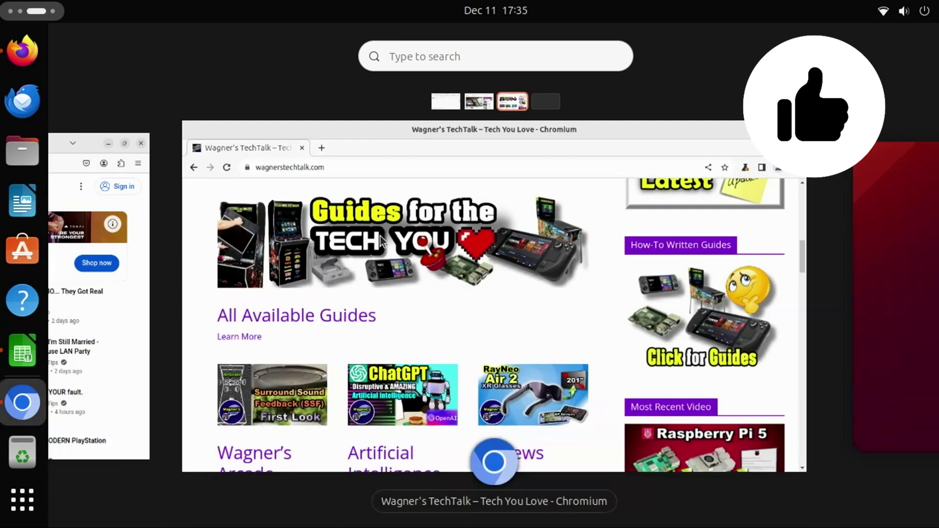
{"action": "left_click", "coordinate": [410, 227]}
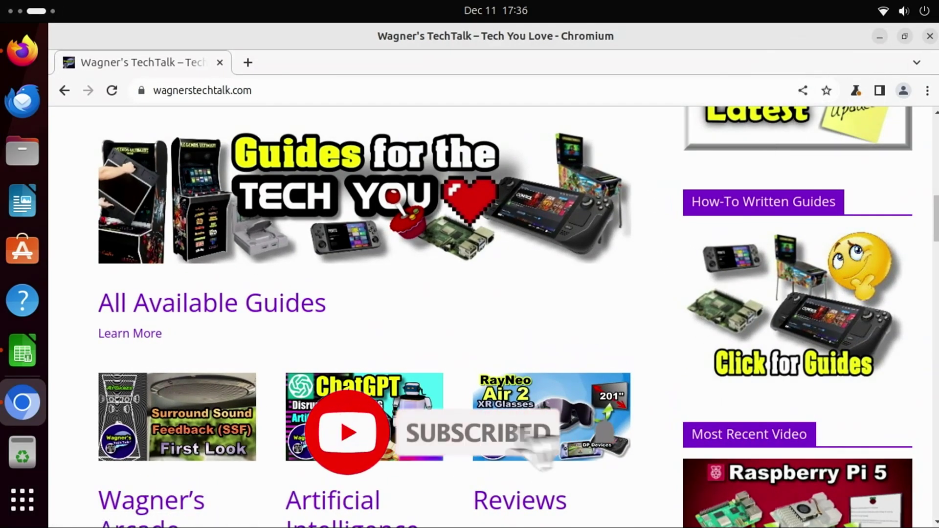
{"action": "left_click", "coordinate": [930, 36]}
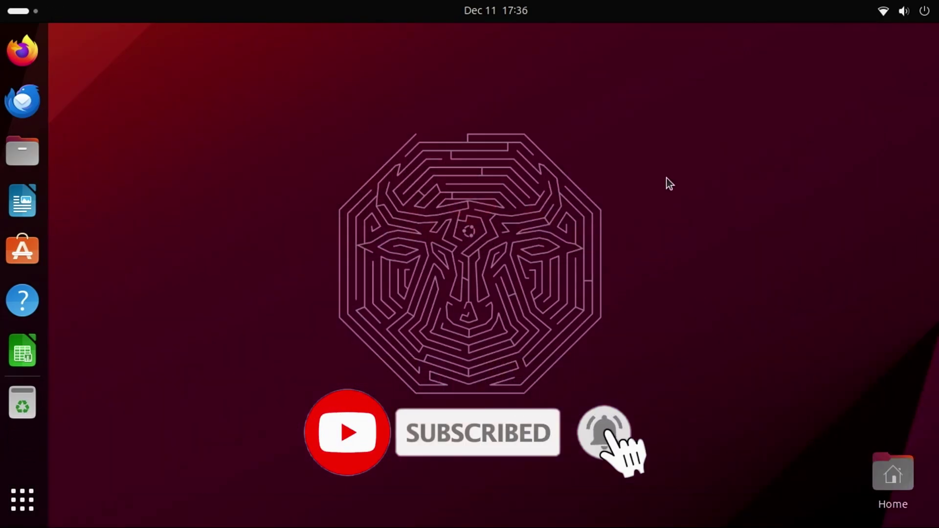
Power off Ubuntu from the system menu and confirm the shutdown.
{"action": "left_click", "coordinate": [927, 12]}
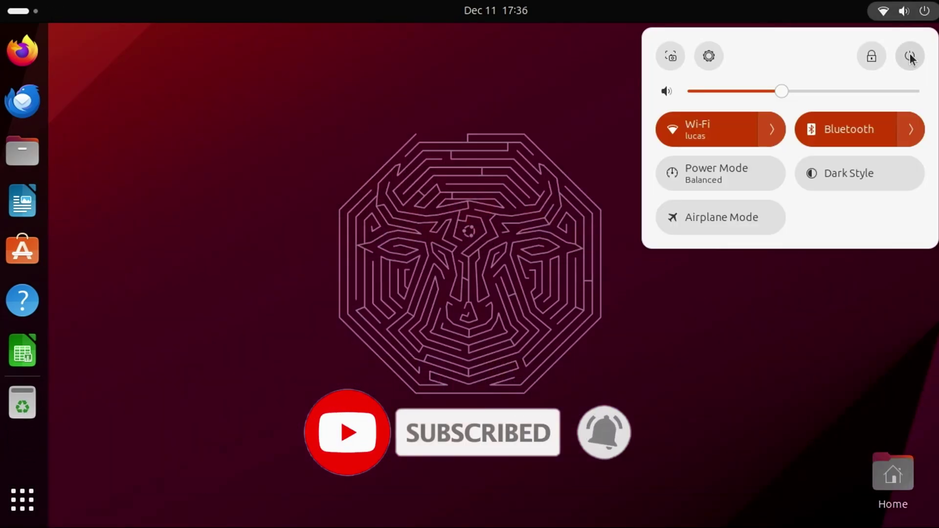
{"action": "left_click", "coordinate": [909, 56]}
{"action": "left_click", "coordinate": [692, 166]}
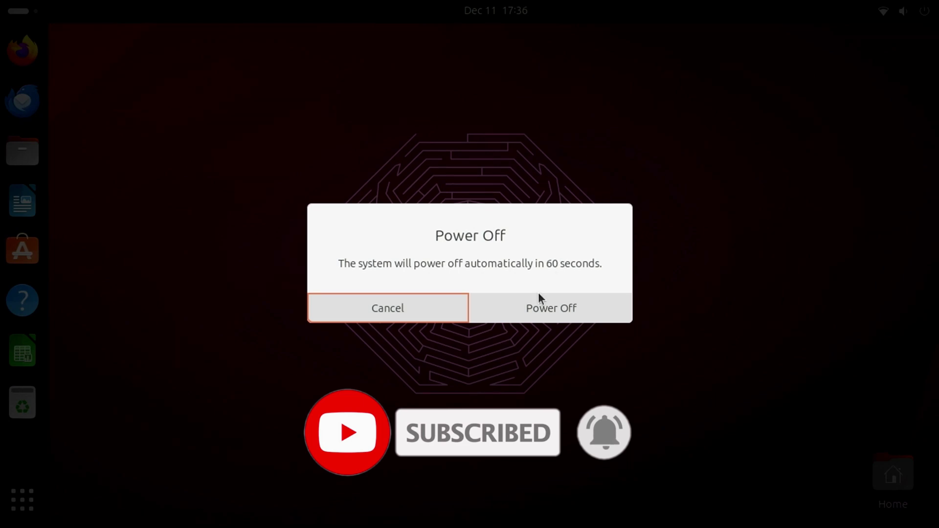